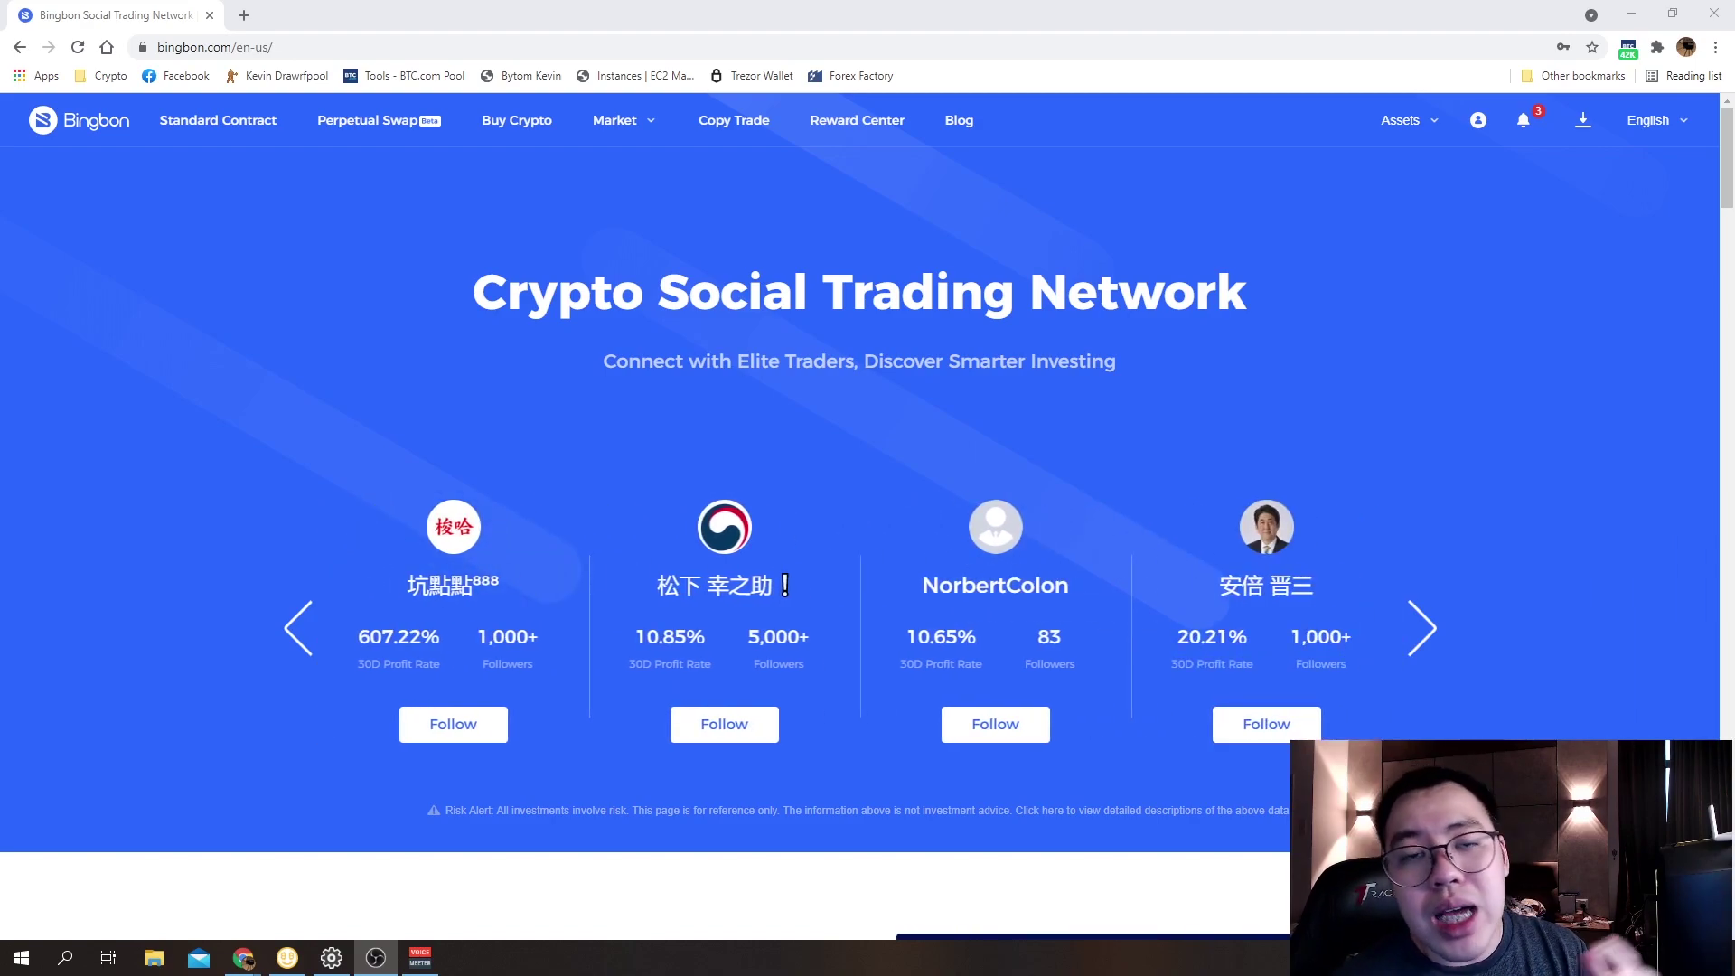
# Step: Open the crypto deposit page and look through the available coins and the destination account options
pyautogui.moveTo(1401, 121)
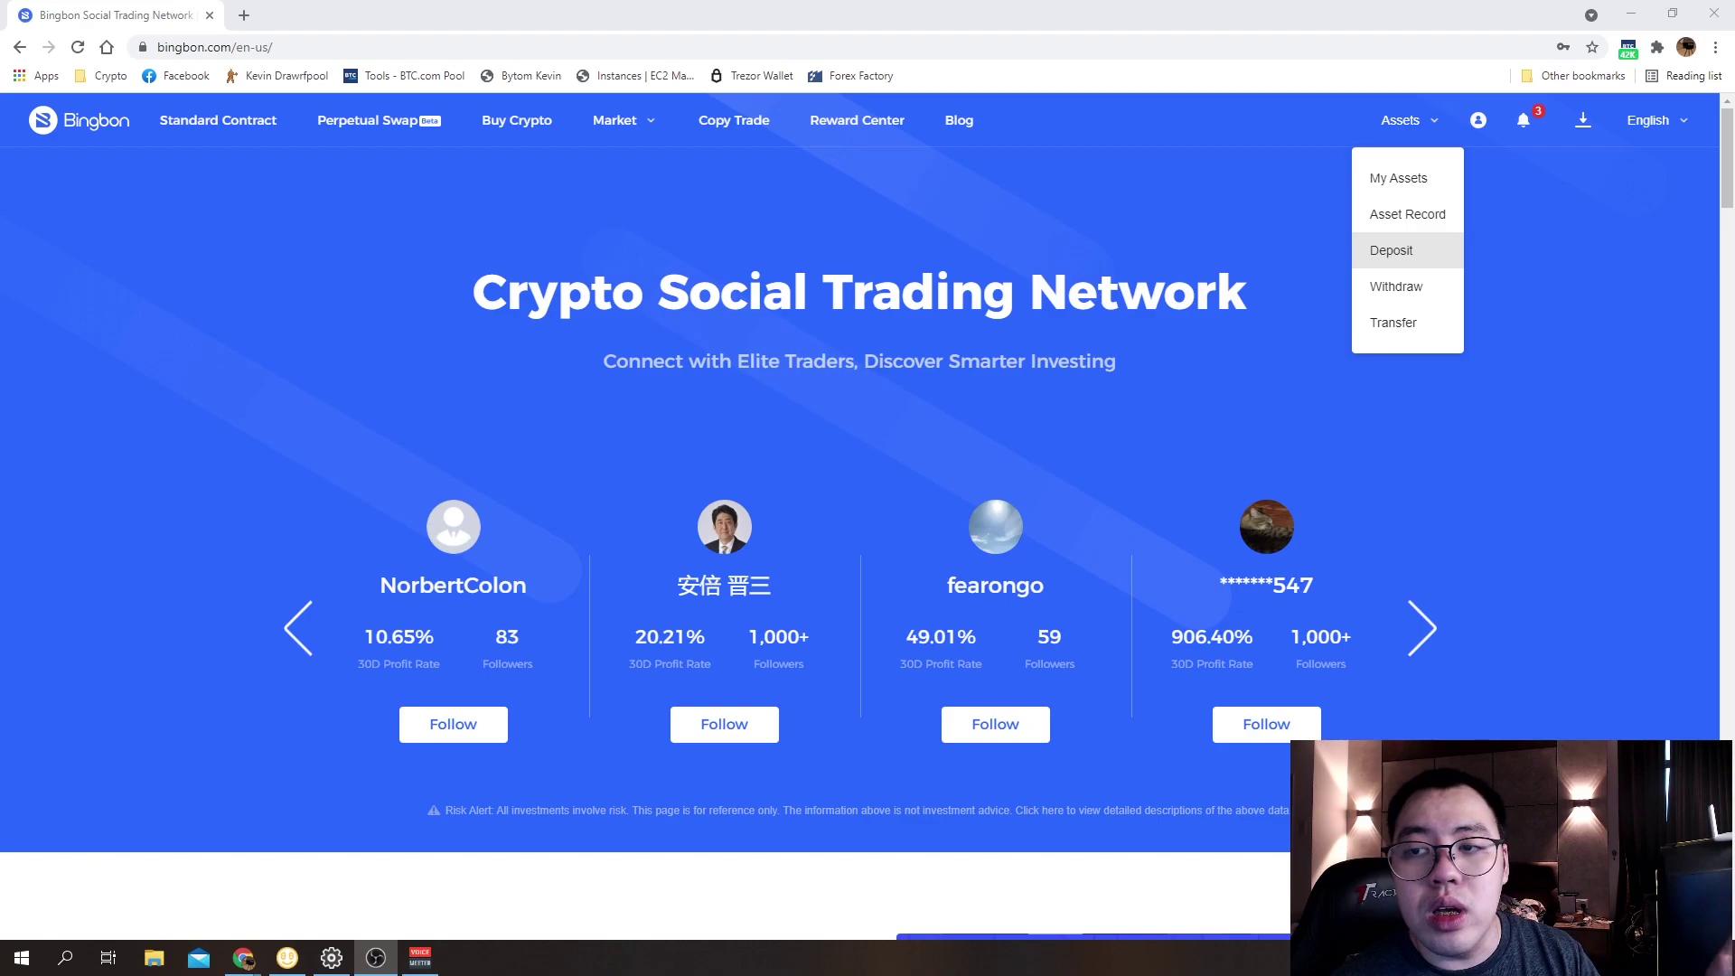
pyautogui.click(1391, 250)
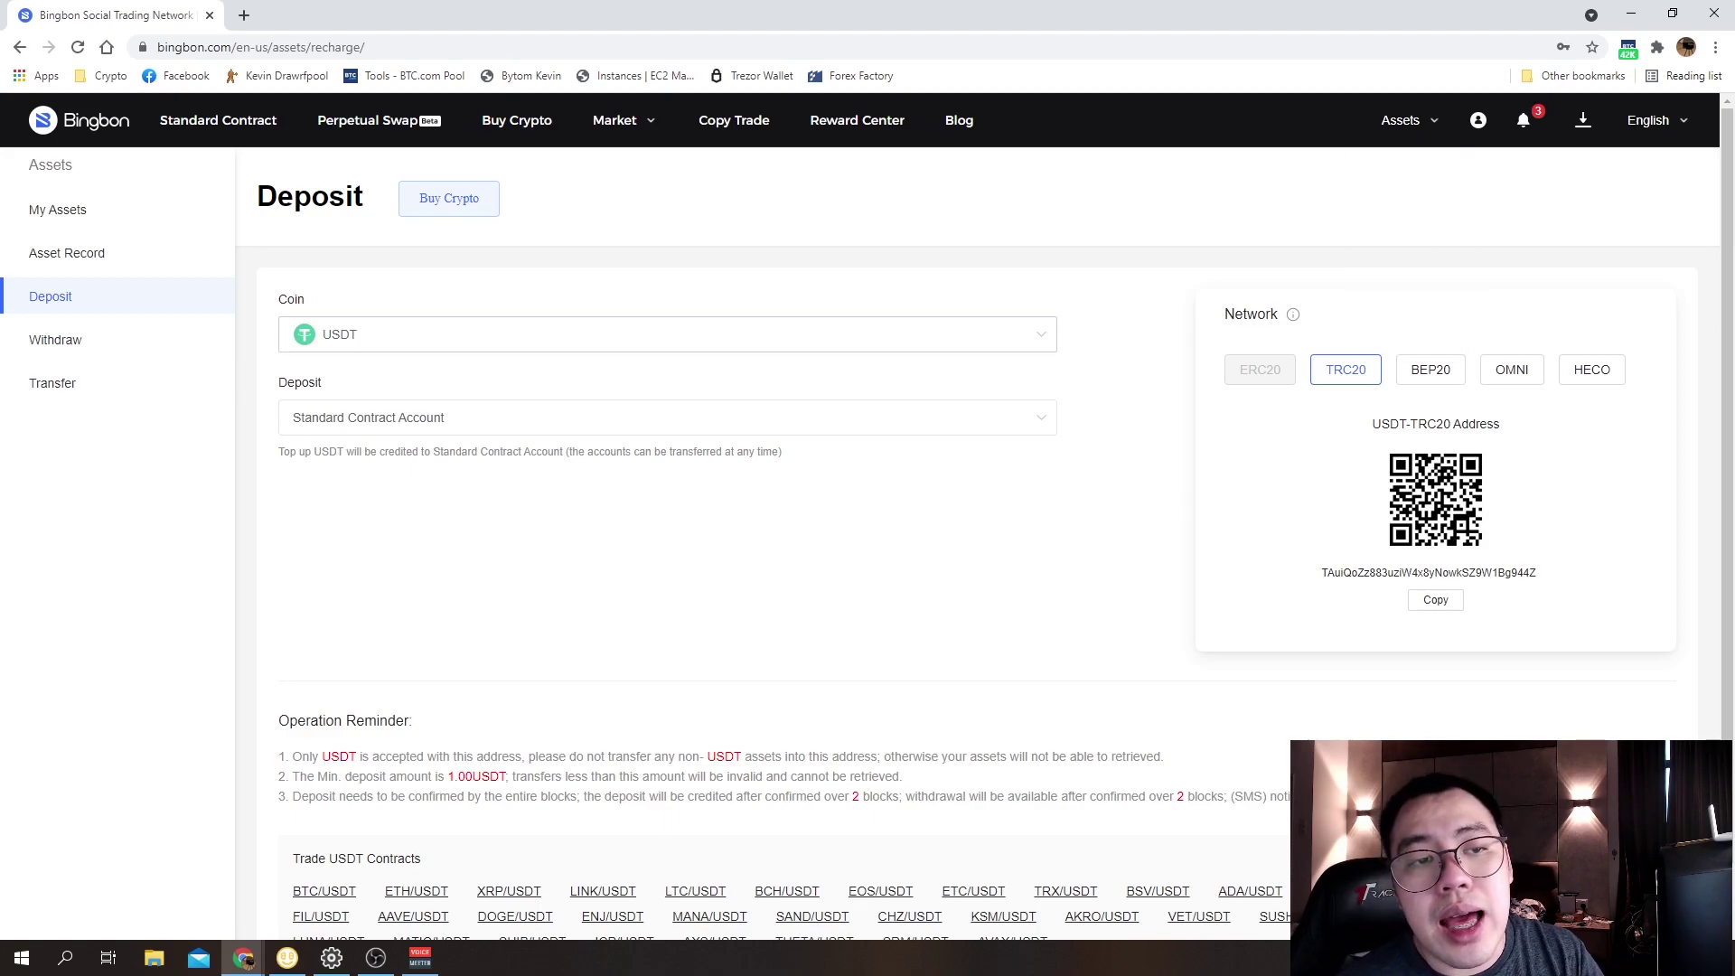
pyautogui.click(667, 335)
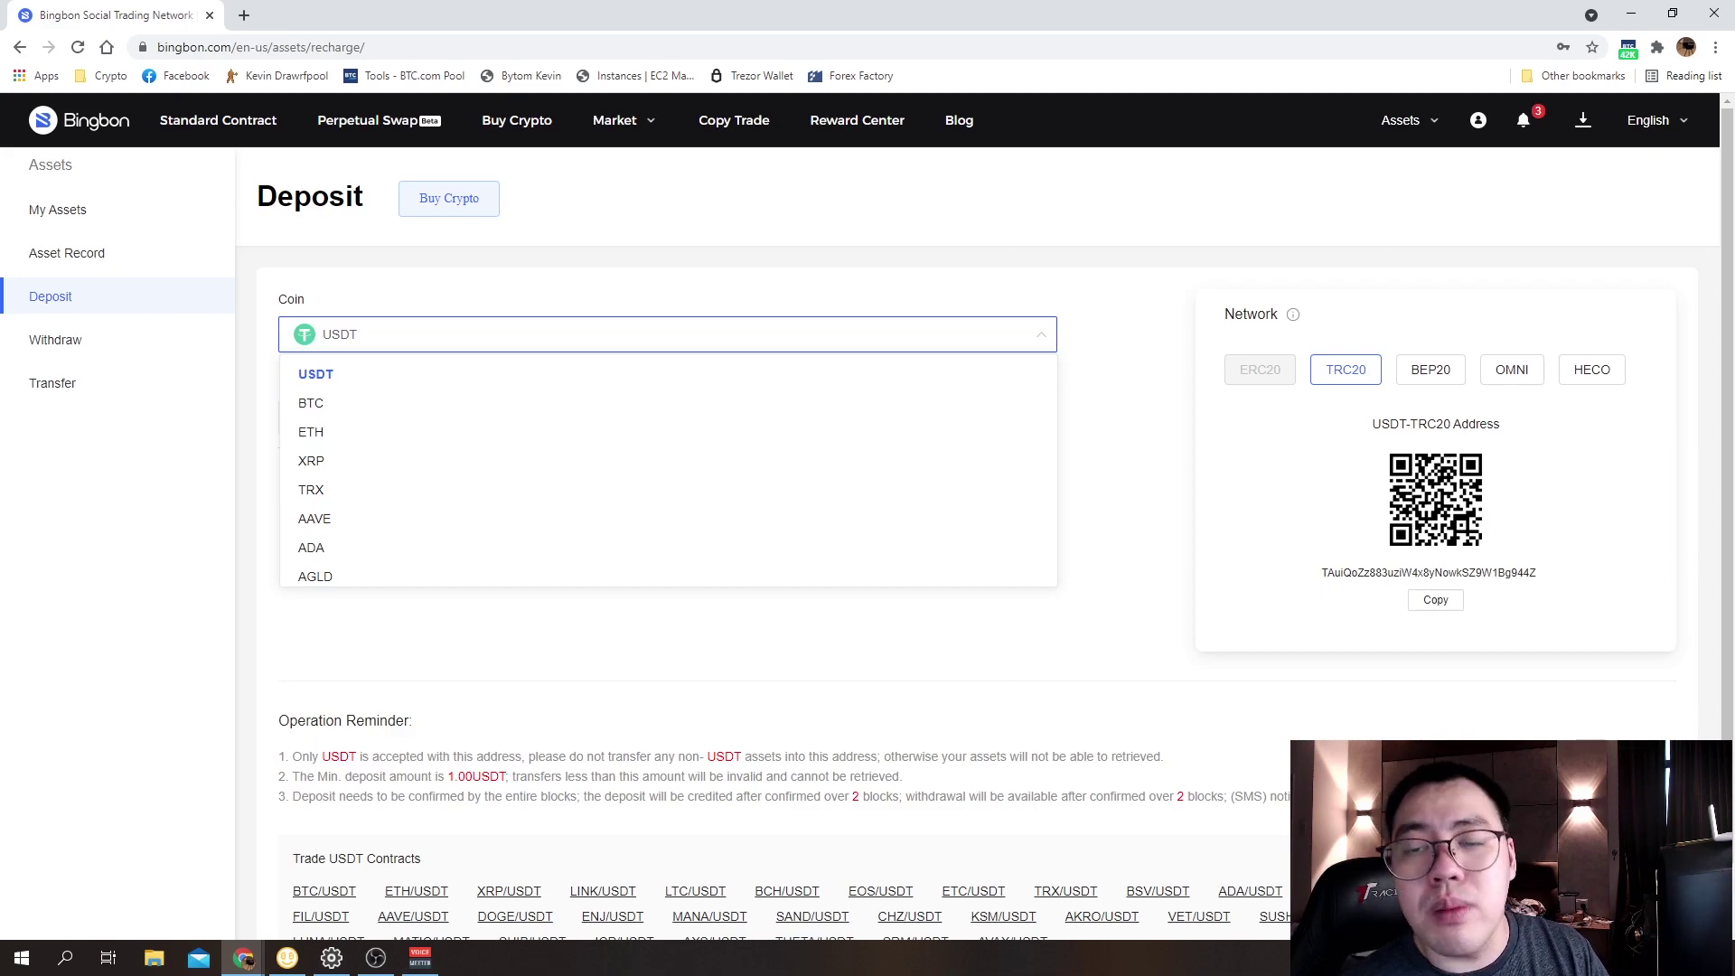
pyautogui.press('Escape')
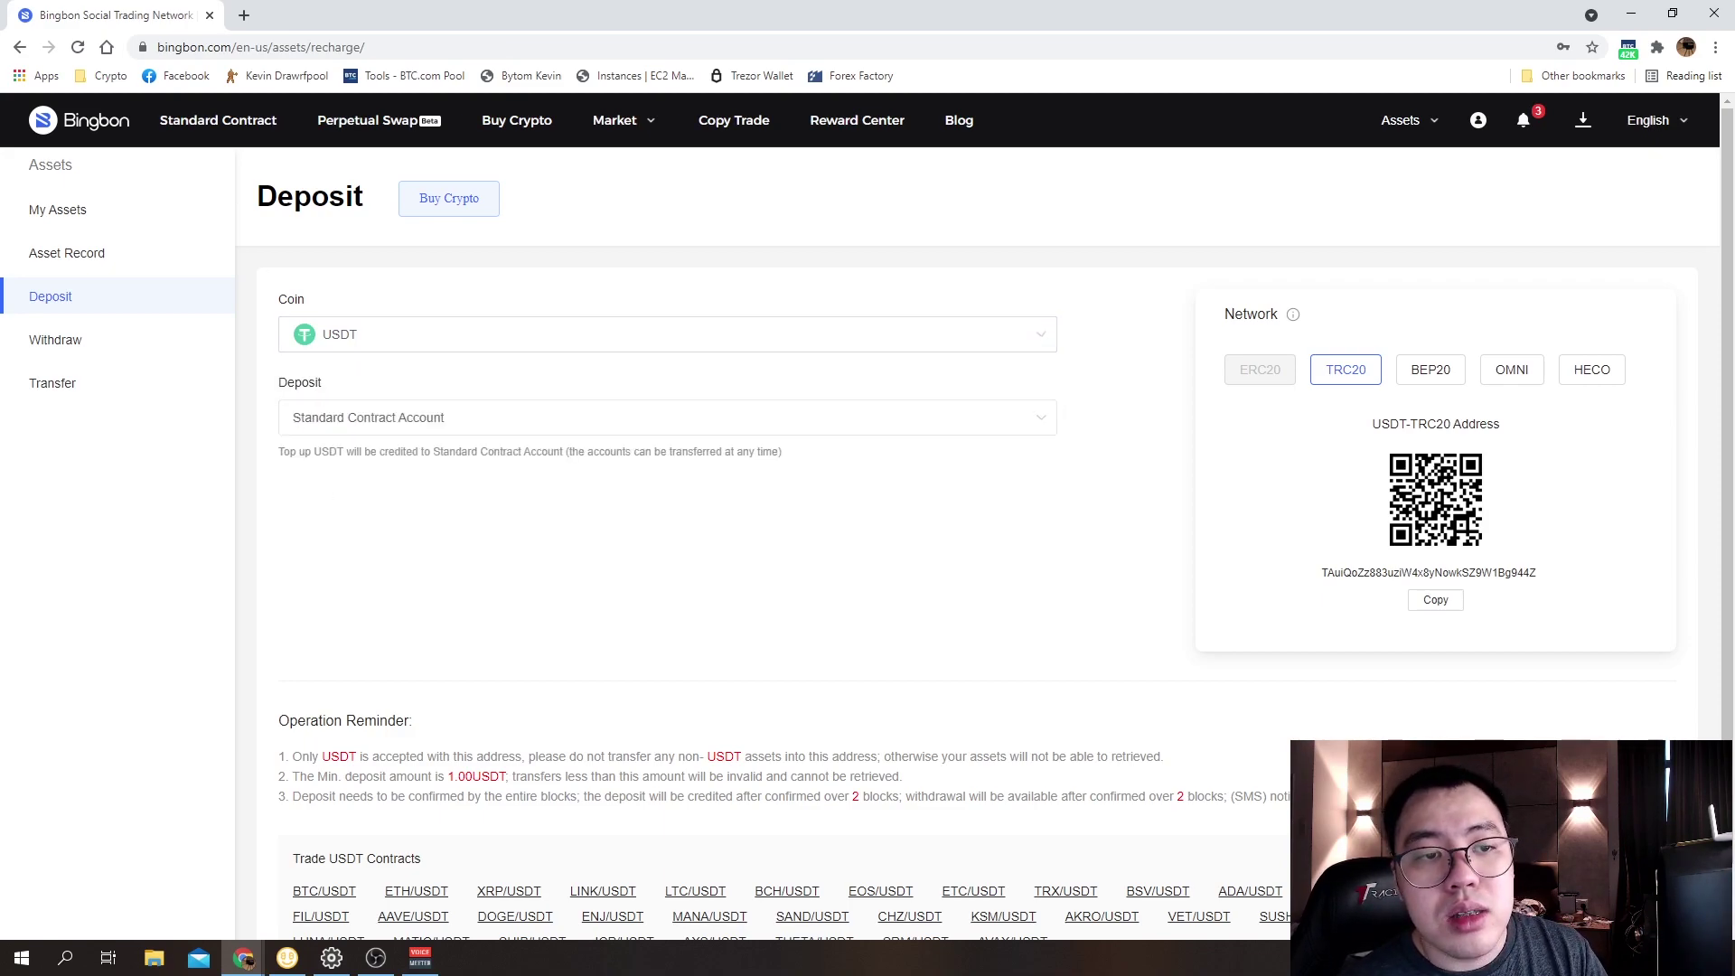
pyautogui.click(667, 418)
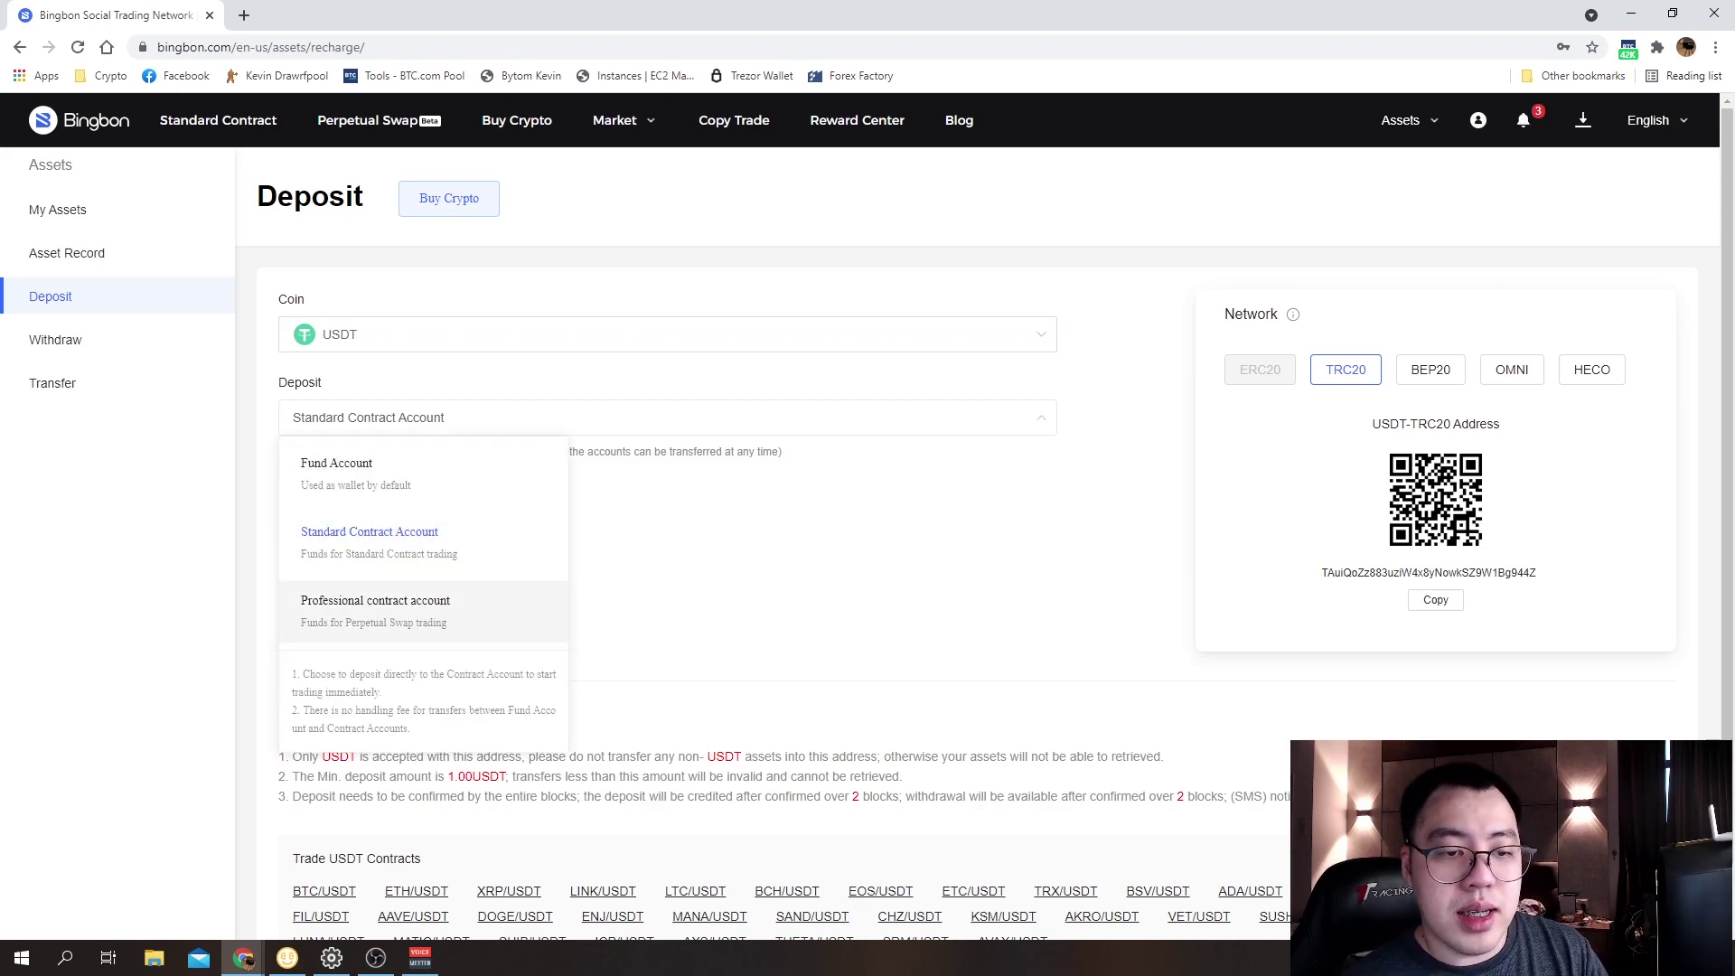
pyautogui.press('Escape')
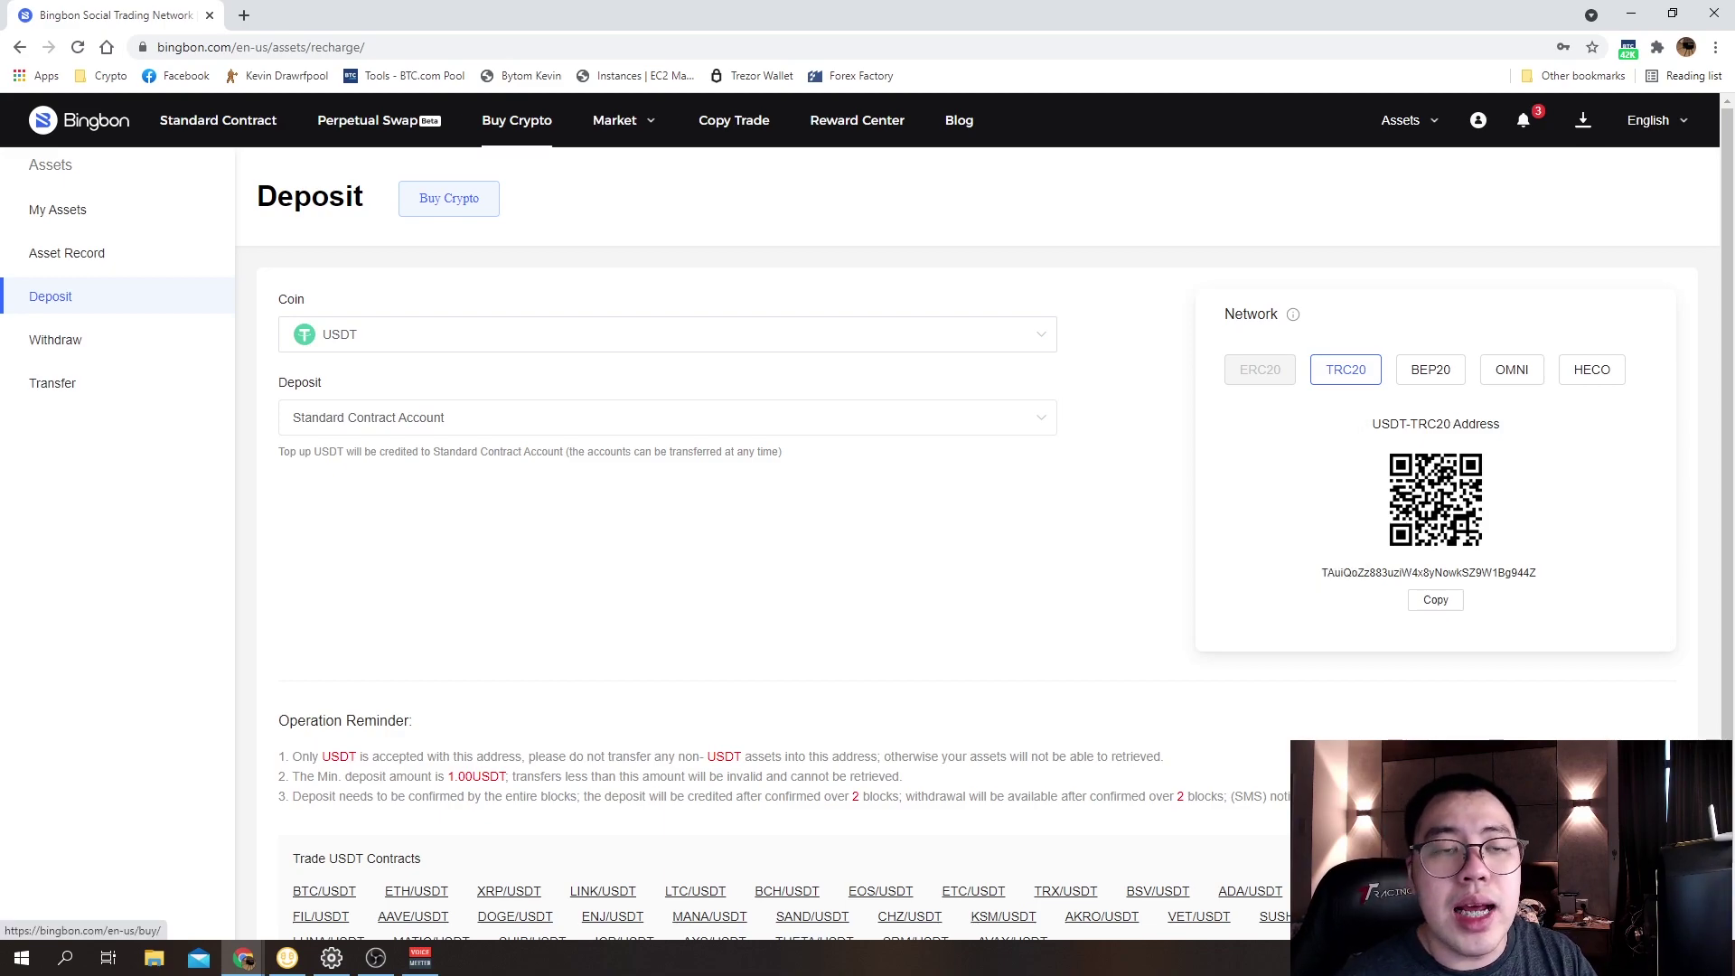
# Step: Request service provider offers for buying USDT with a fiat amount of 200 USD
pyautogui.click(517, 120)
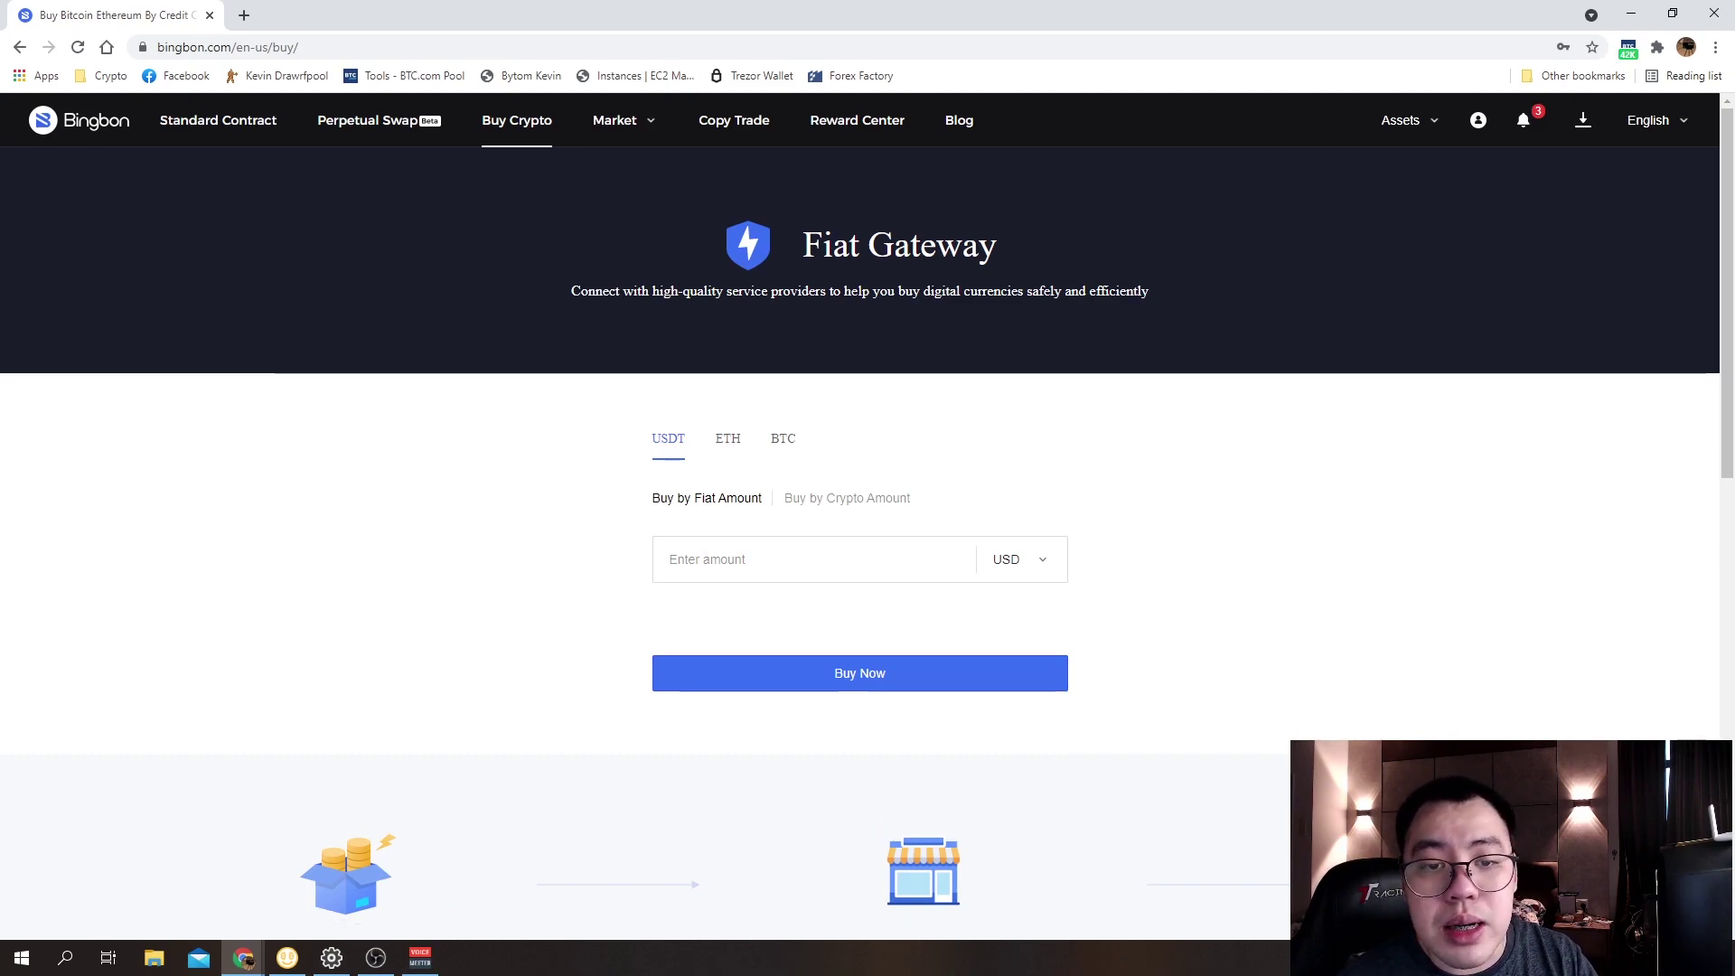
pyautogui.click(670, 559)
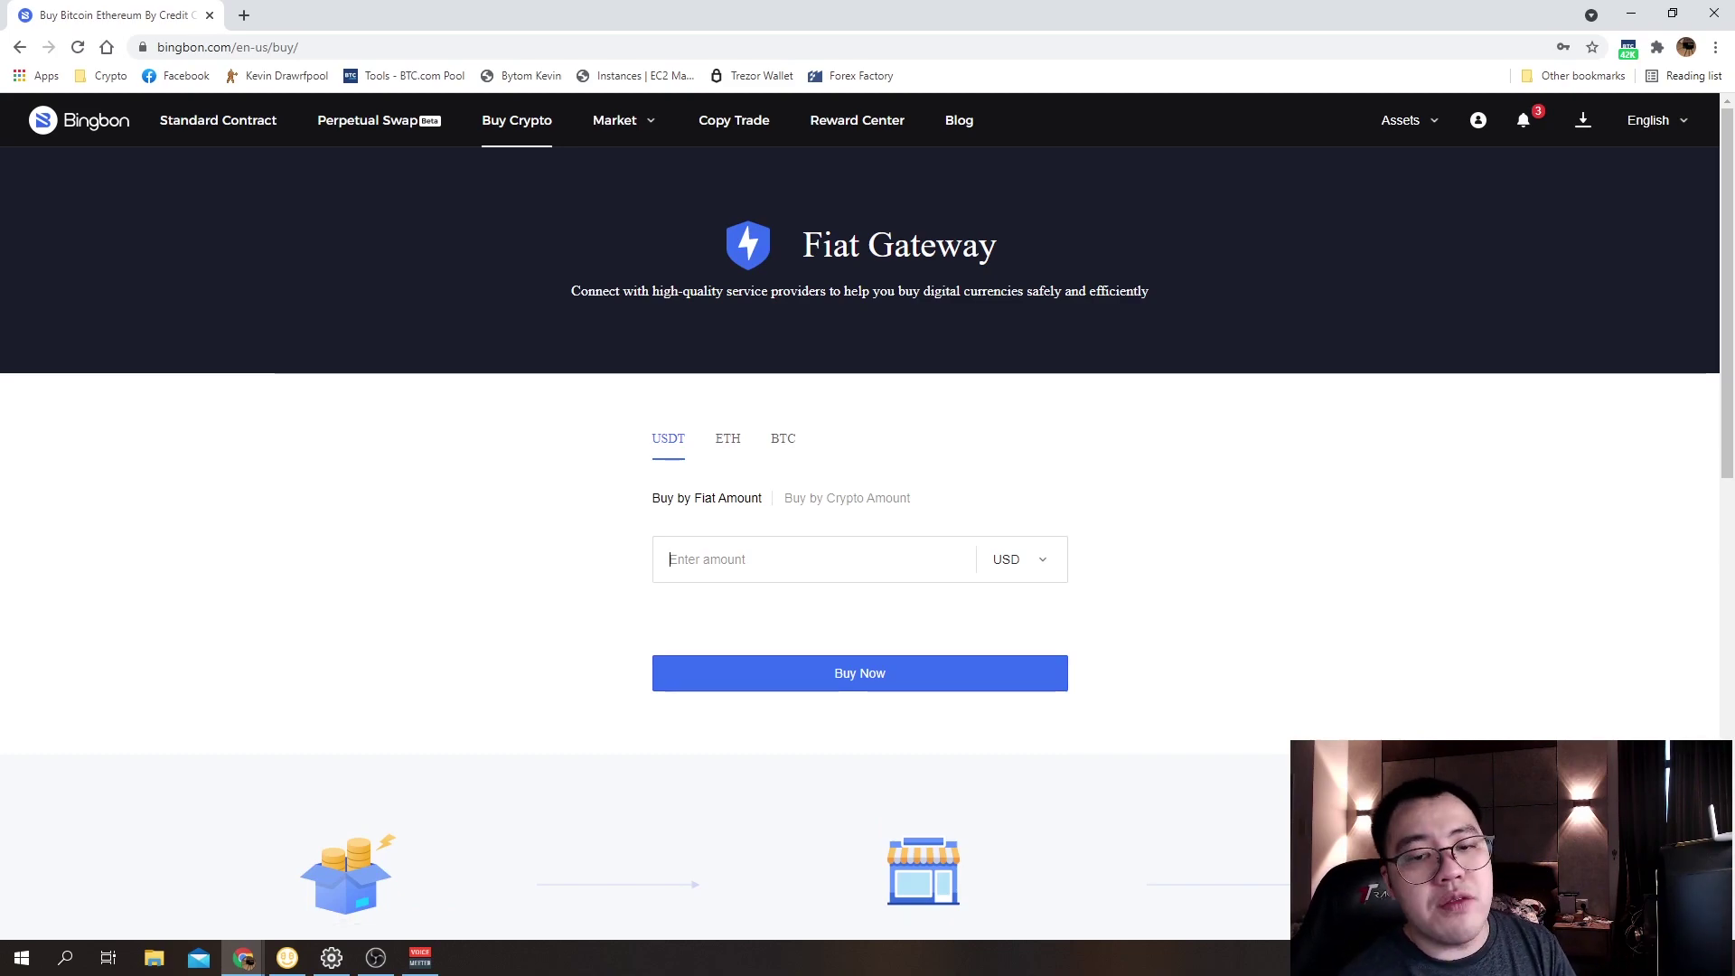
pyautogui.write('200')
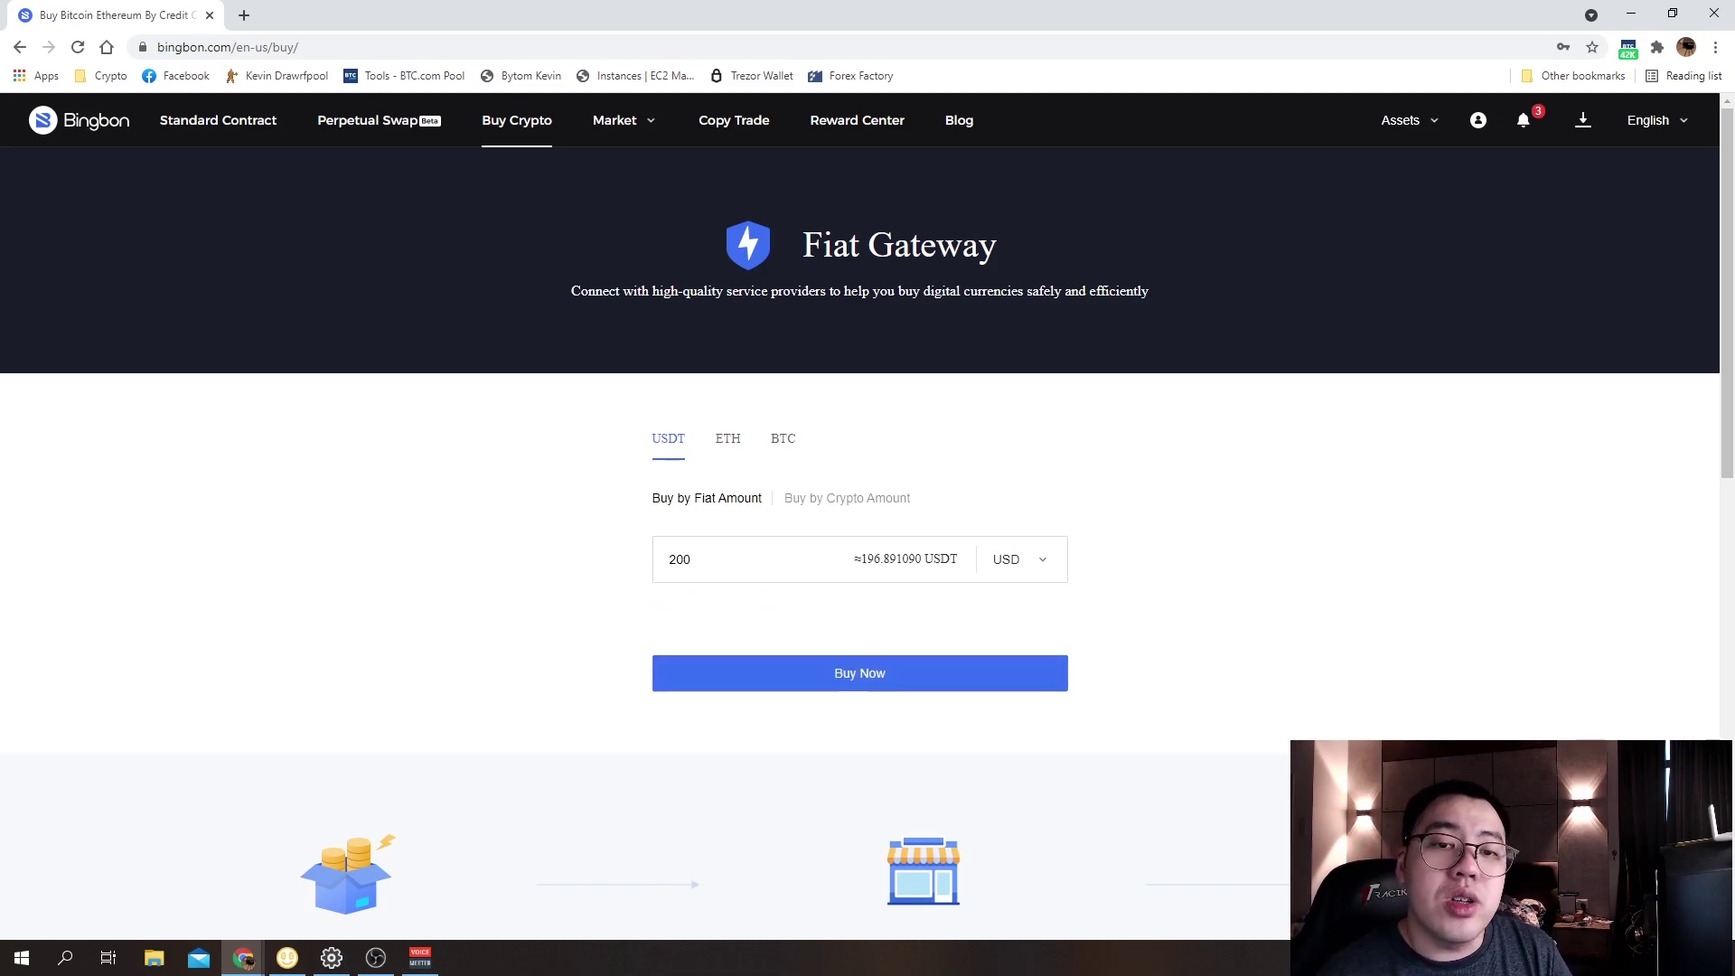
pyautogui.press('Return')
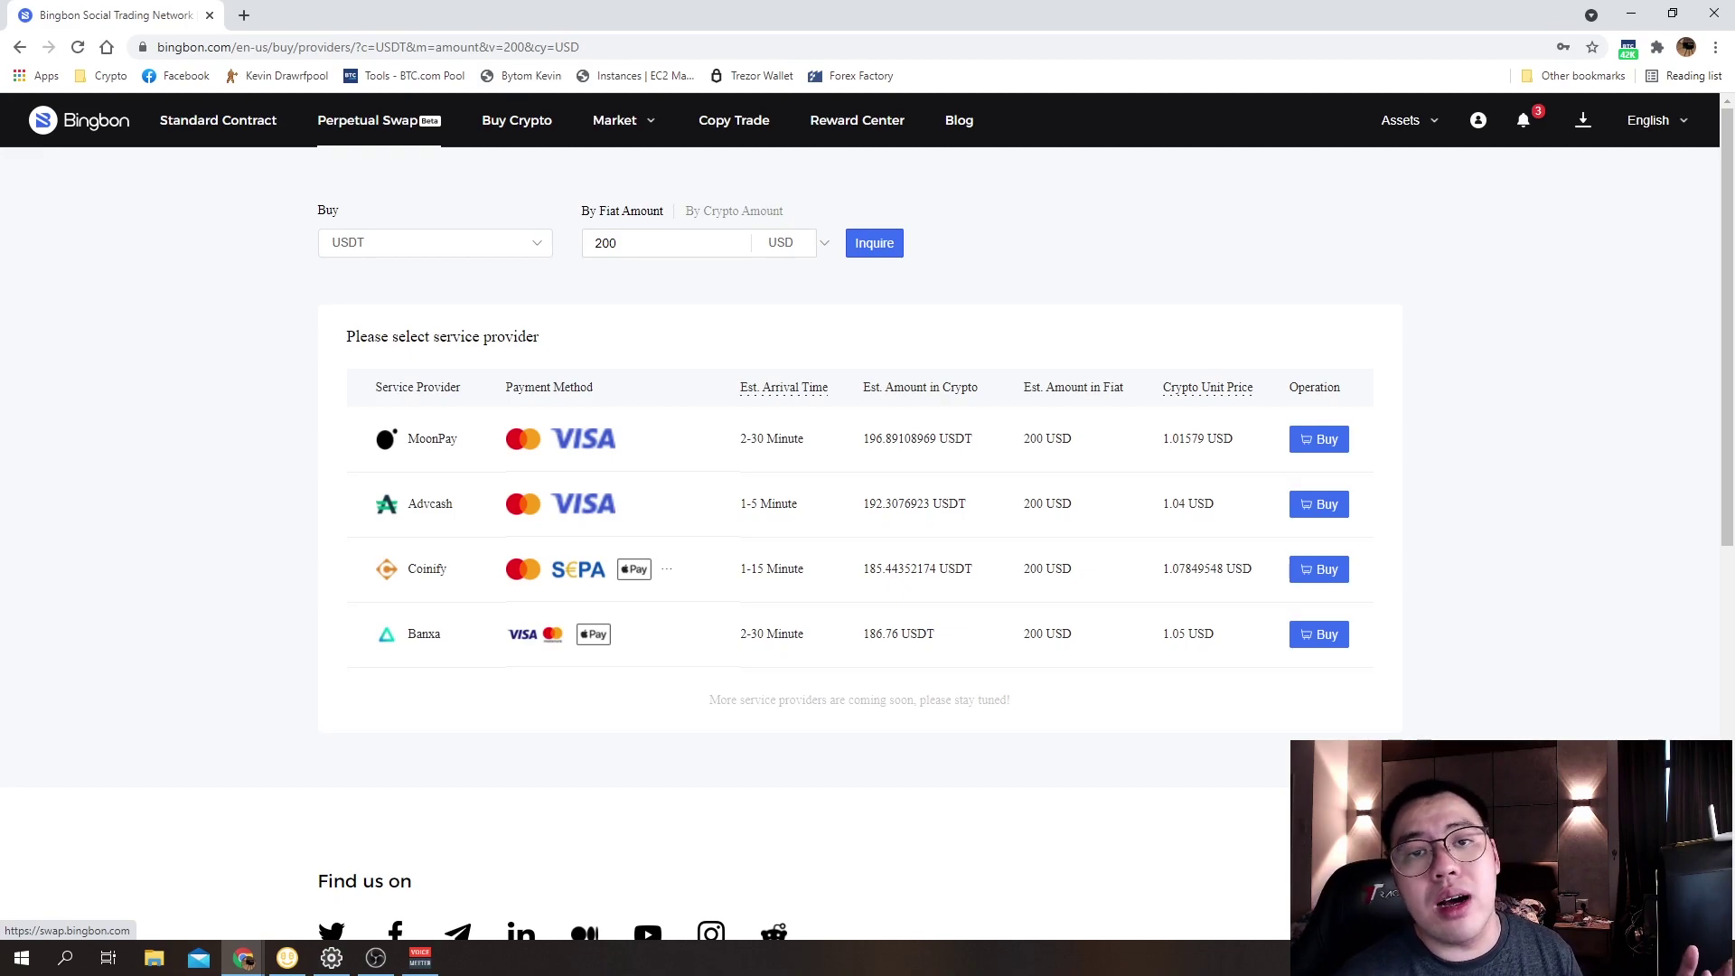
# Step: Open the profile of the copy trader with the 607% 30-day profit rate and examine the account statistics and profit rate chart
pyautogui.click(734, 121)
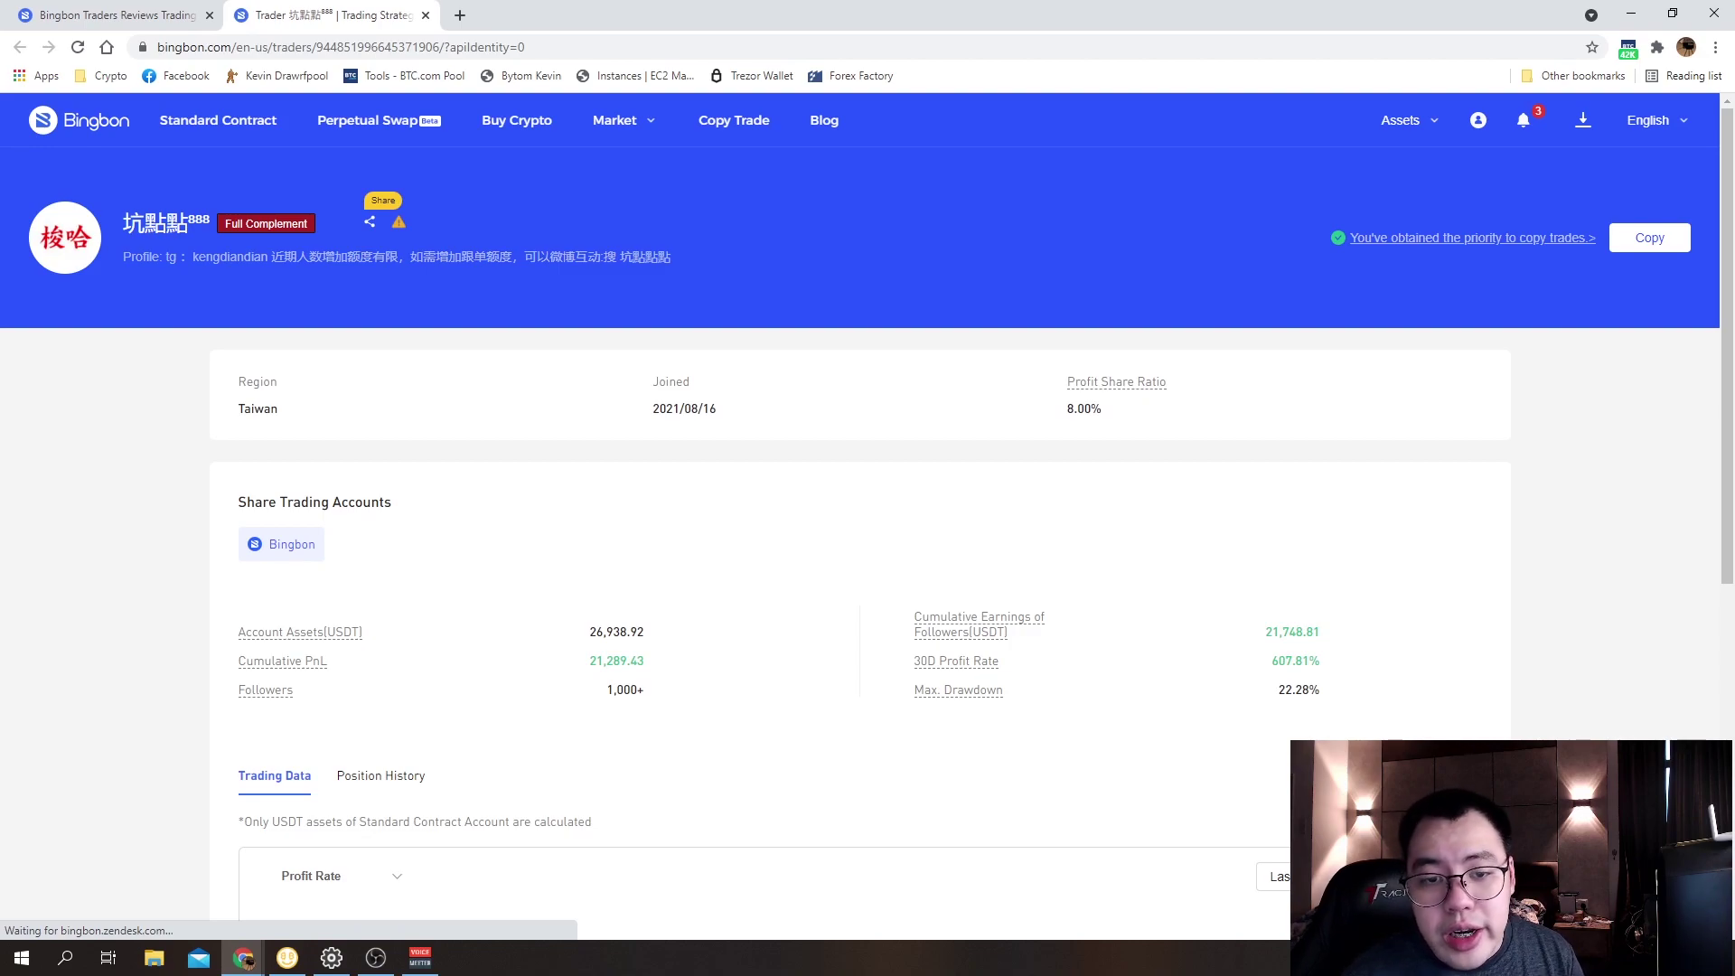
pyautogui.scroll(-1, 298, 542)
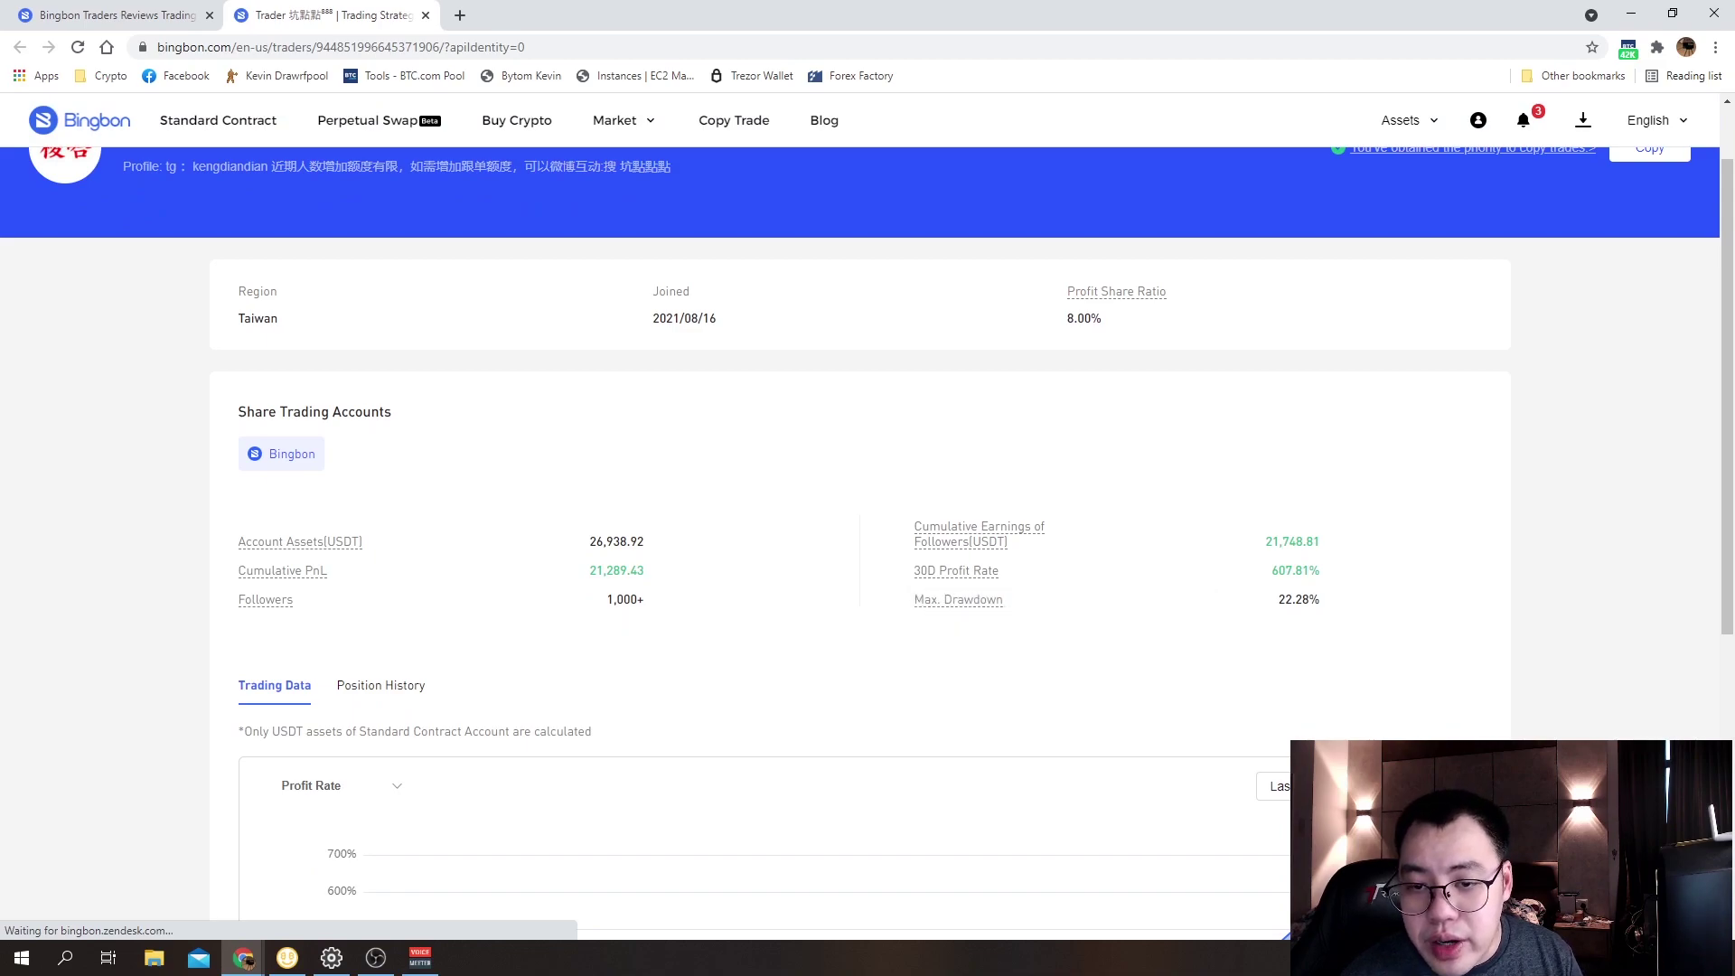
pyautogui.scroll(-2, 958, 599)
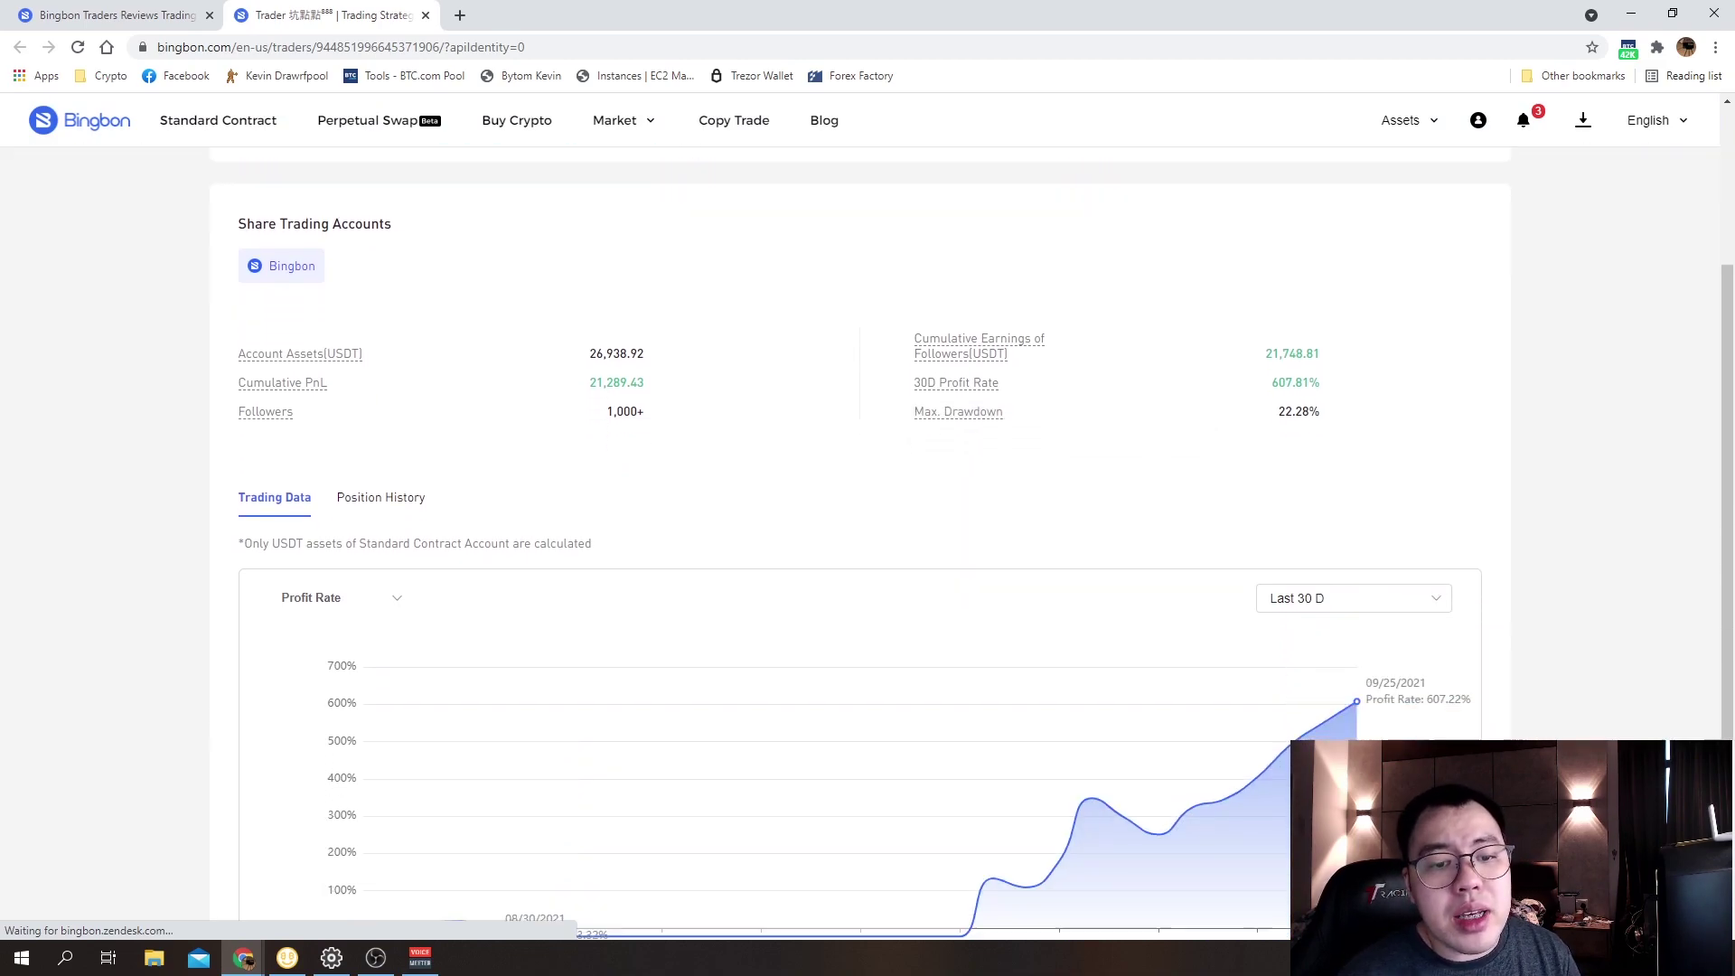
pyautogui.scroll(-3, 895, 596)
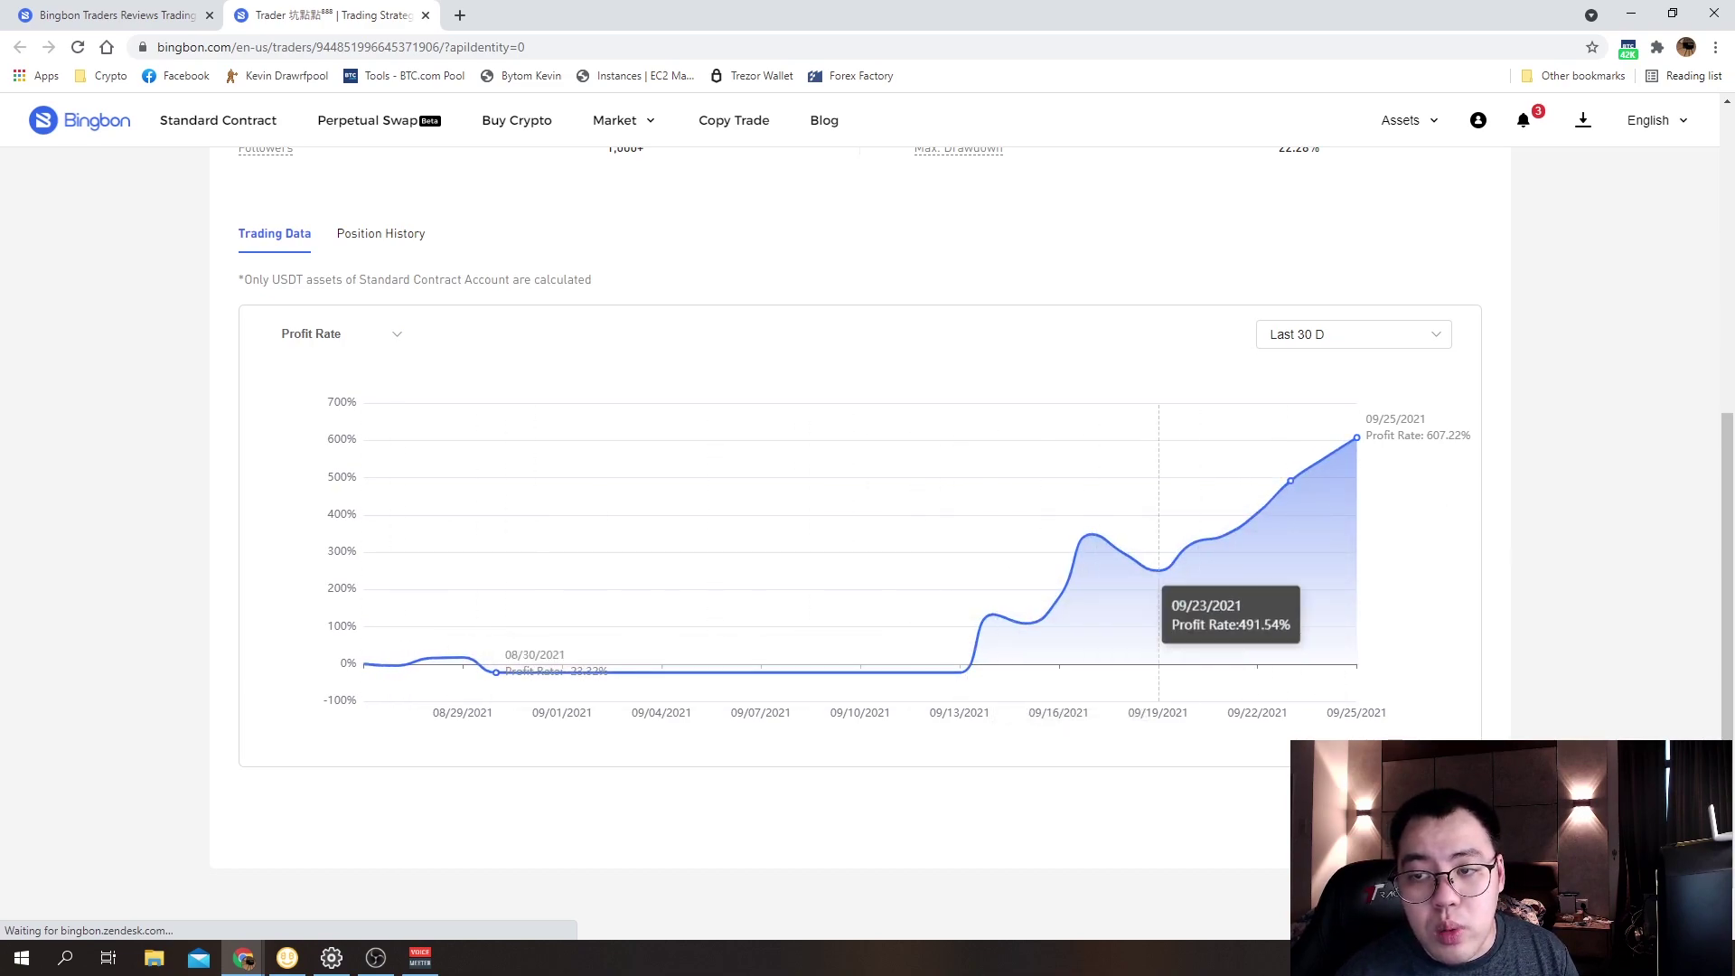
pyautogui.scroll(-1, 1293, 470)
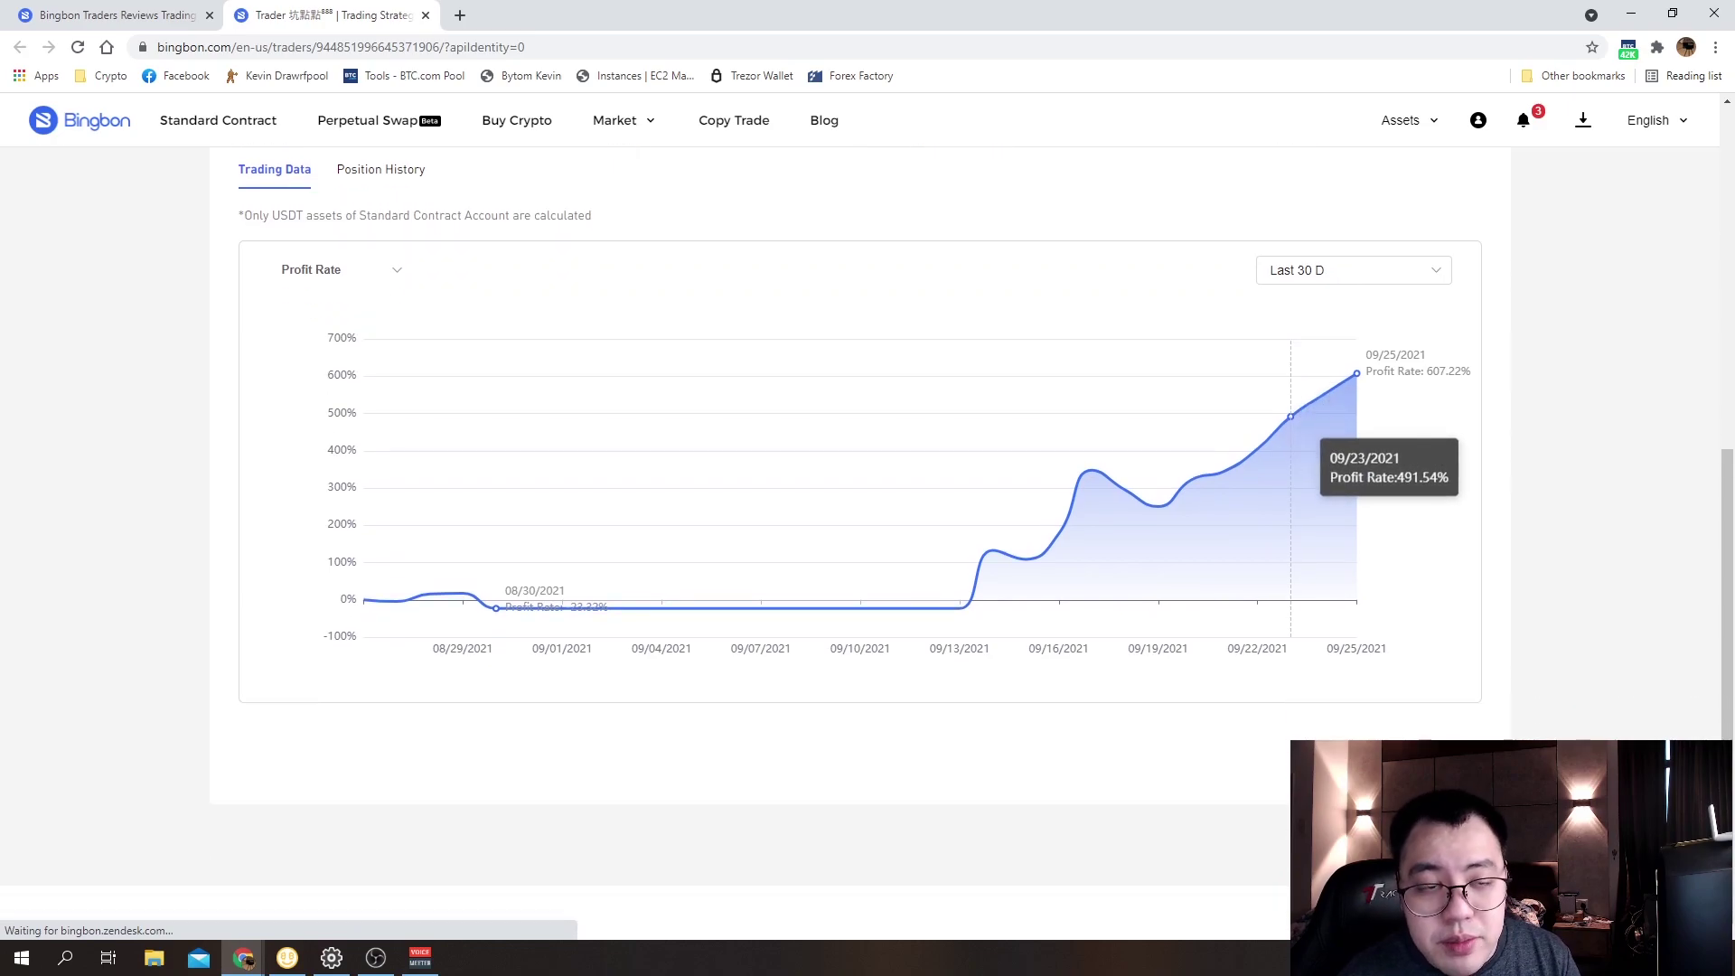
# Step: Show this trader's position history and examine the past trades
pyautogui.scroll(4, 1292, 470)
pyautogui.click(379, 530)
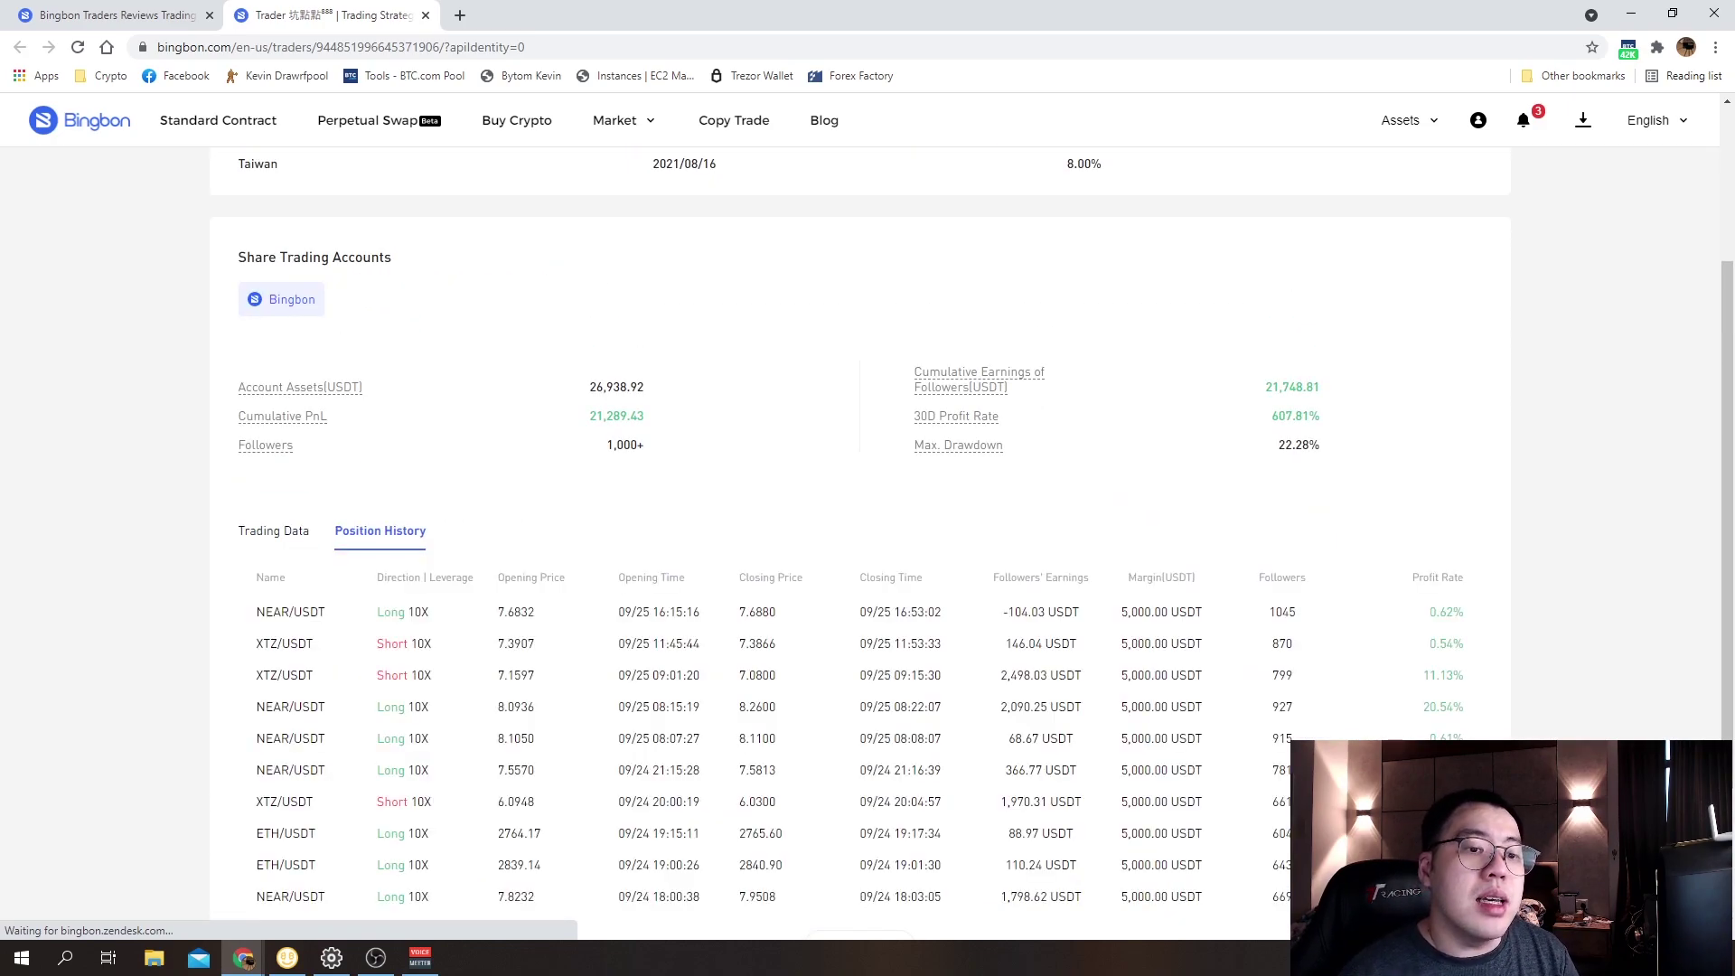
pyautogui.scroll(-2, 867, 542)
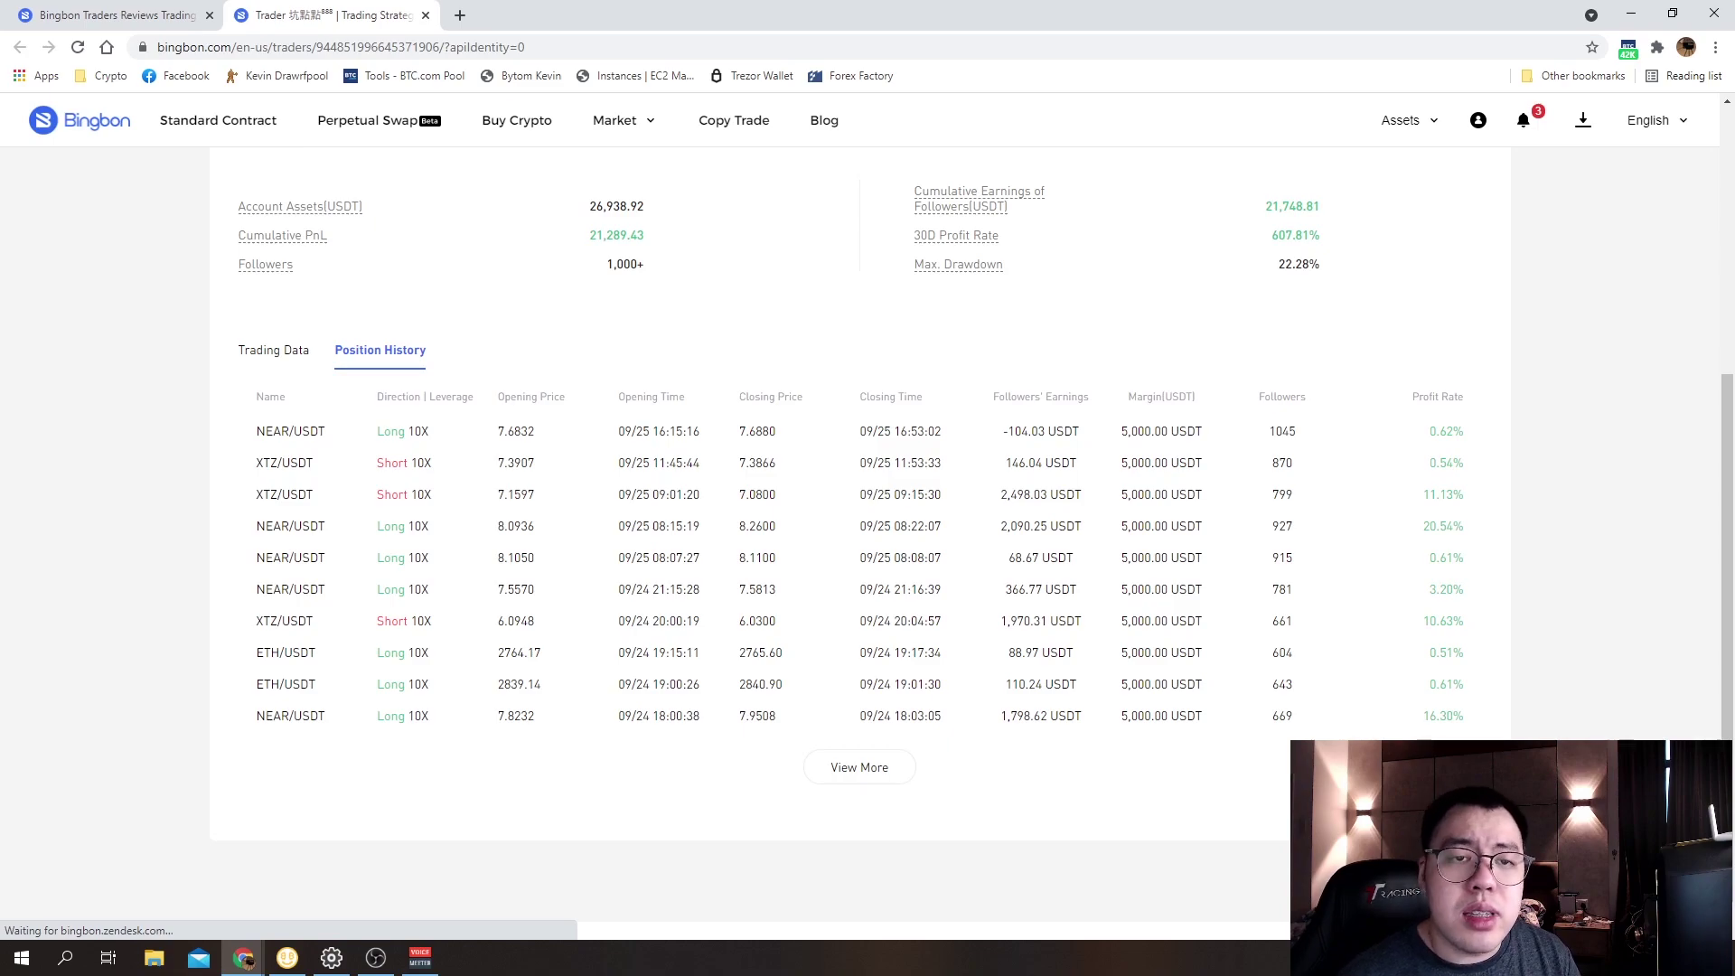
# Step: Start copying this trader with USDT as the coin and a maximum margin of 2.00 per single trade
pyautogui.scroll(5, 867, 542)
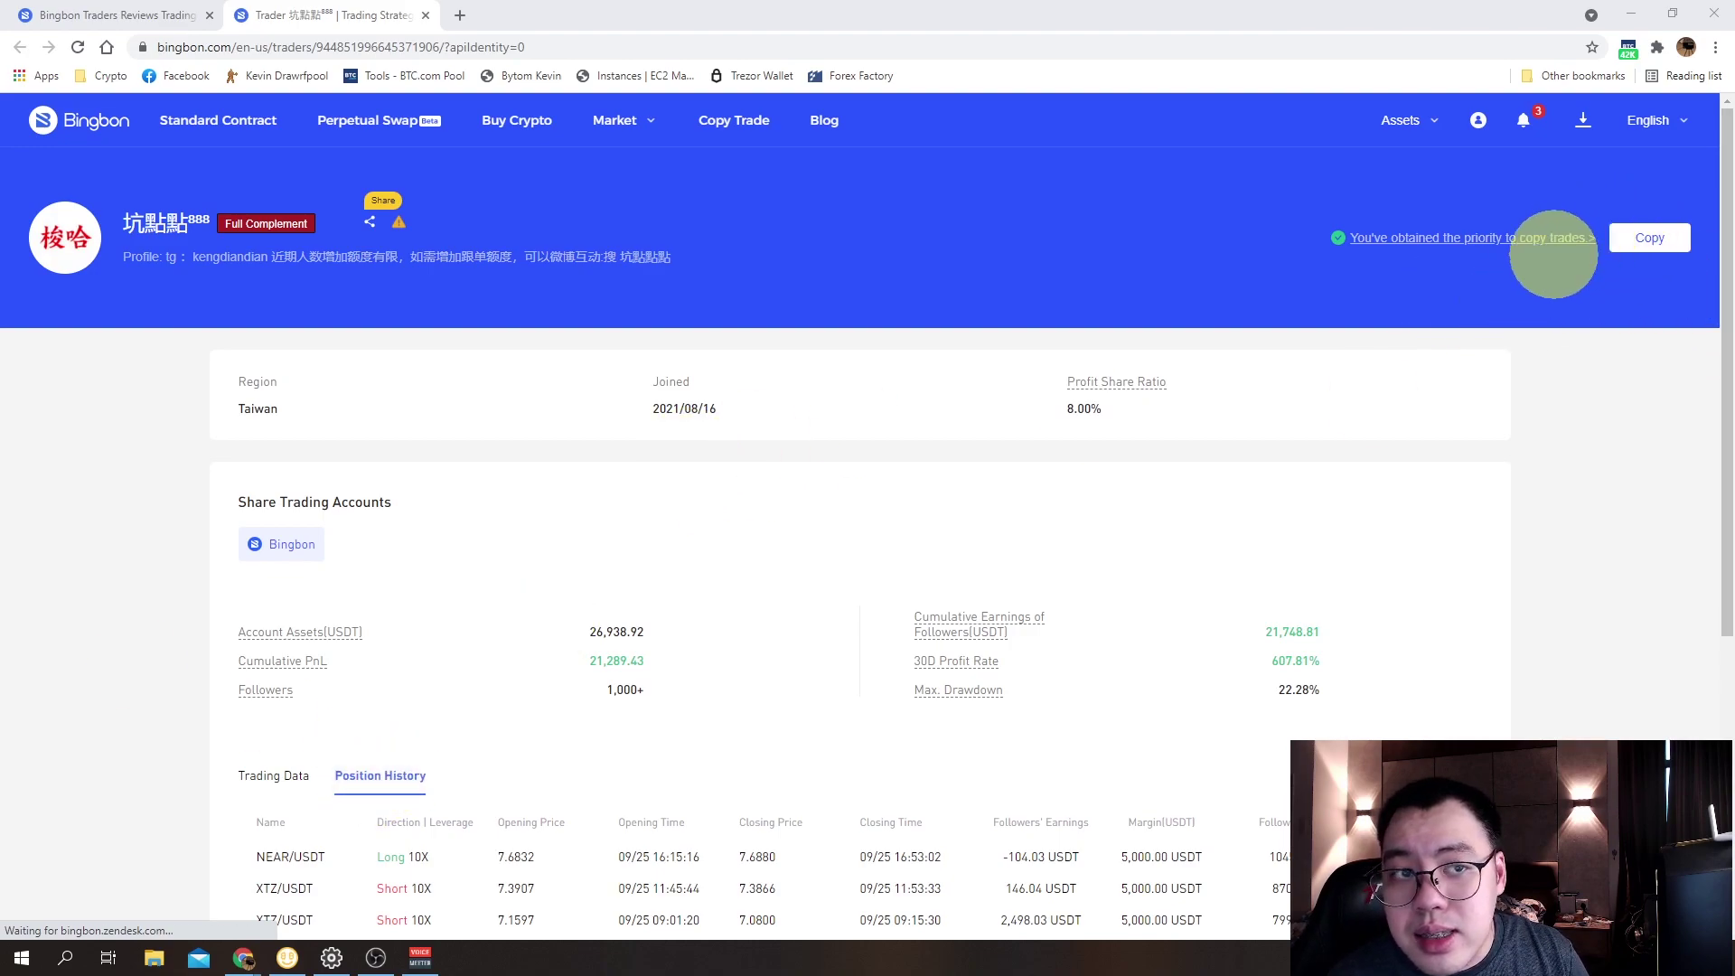
pyautogui.click(1647, 237)
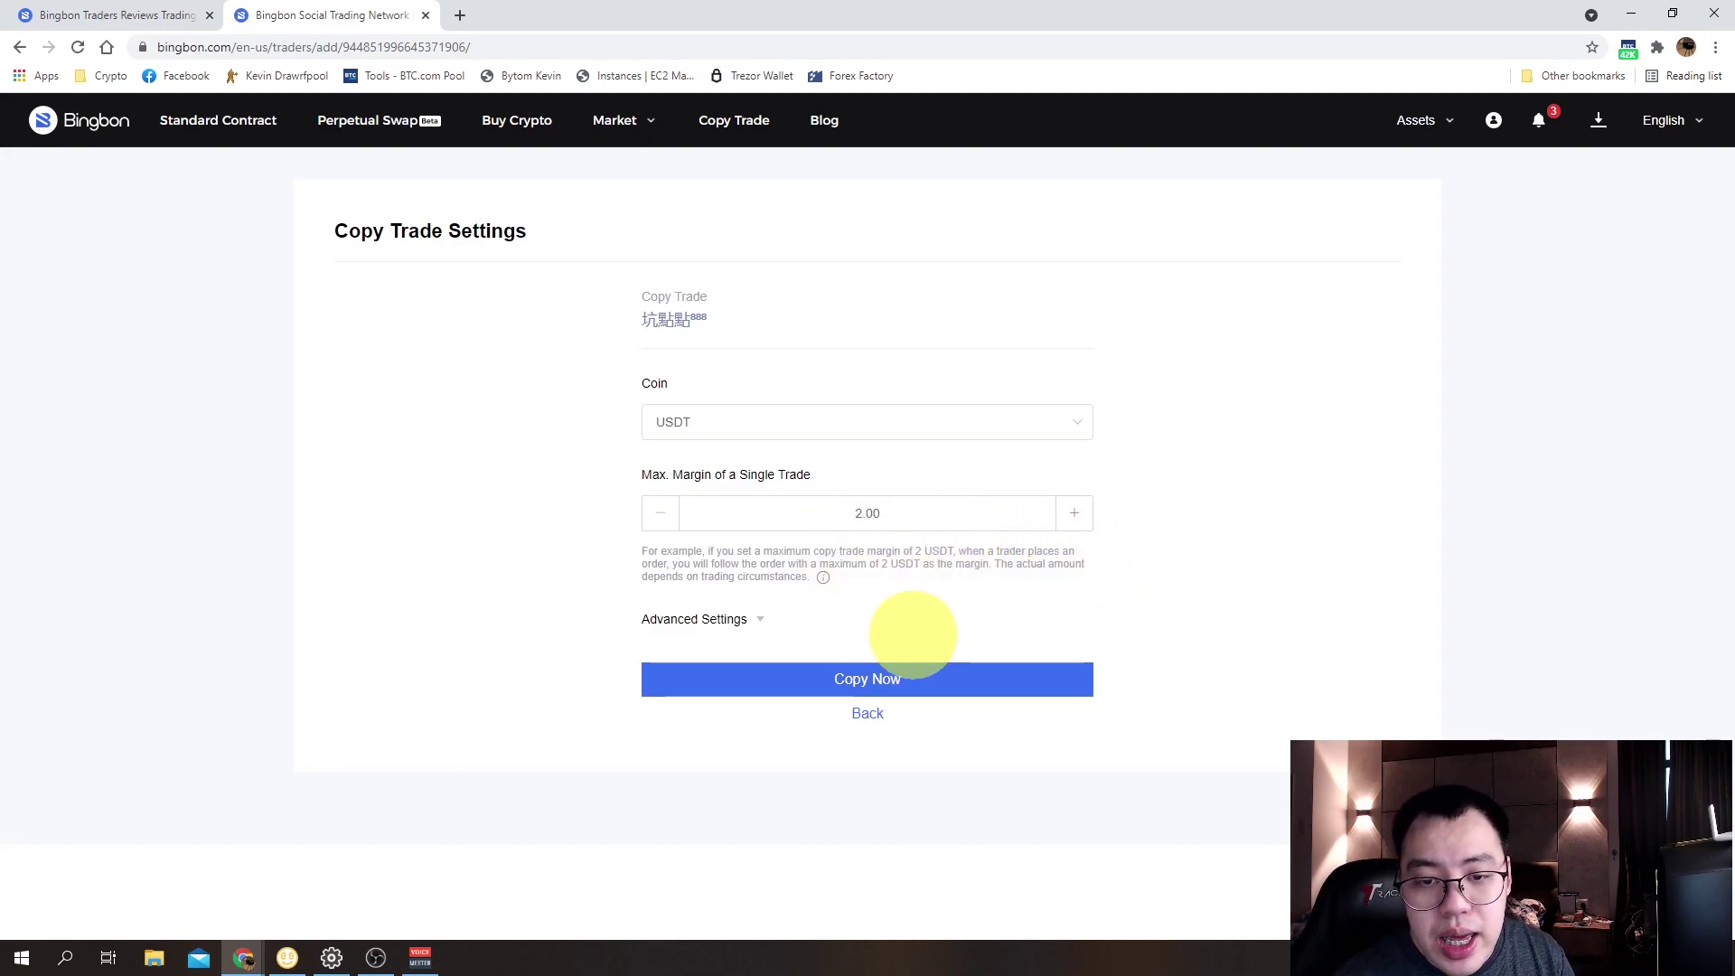
pyautogui.click(865, 676)
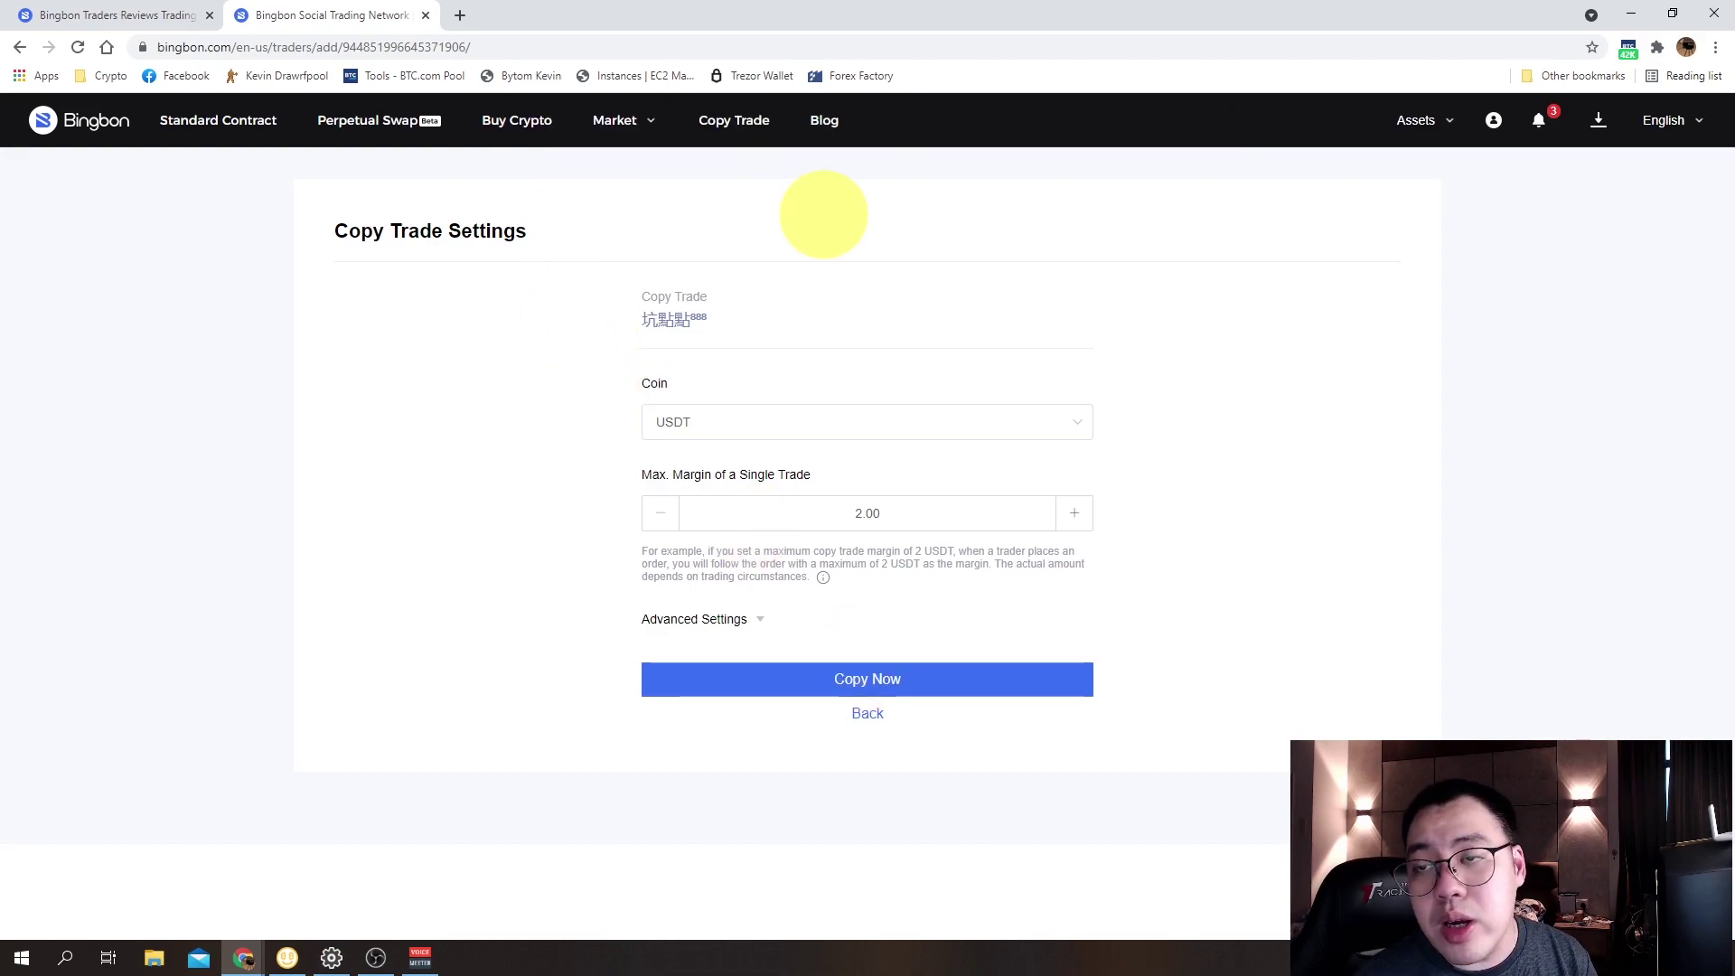
# Step: Open the account's copy trading overview and review the traders followed with USDT and with virtual VST funds
pyautogui.click(734, 120)
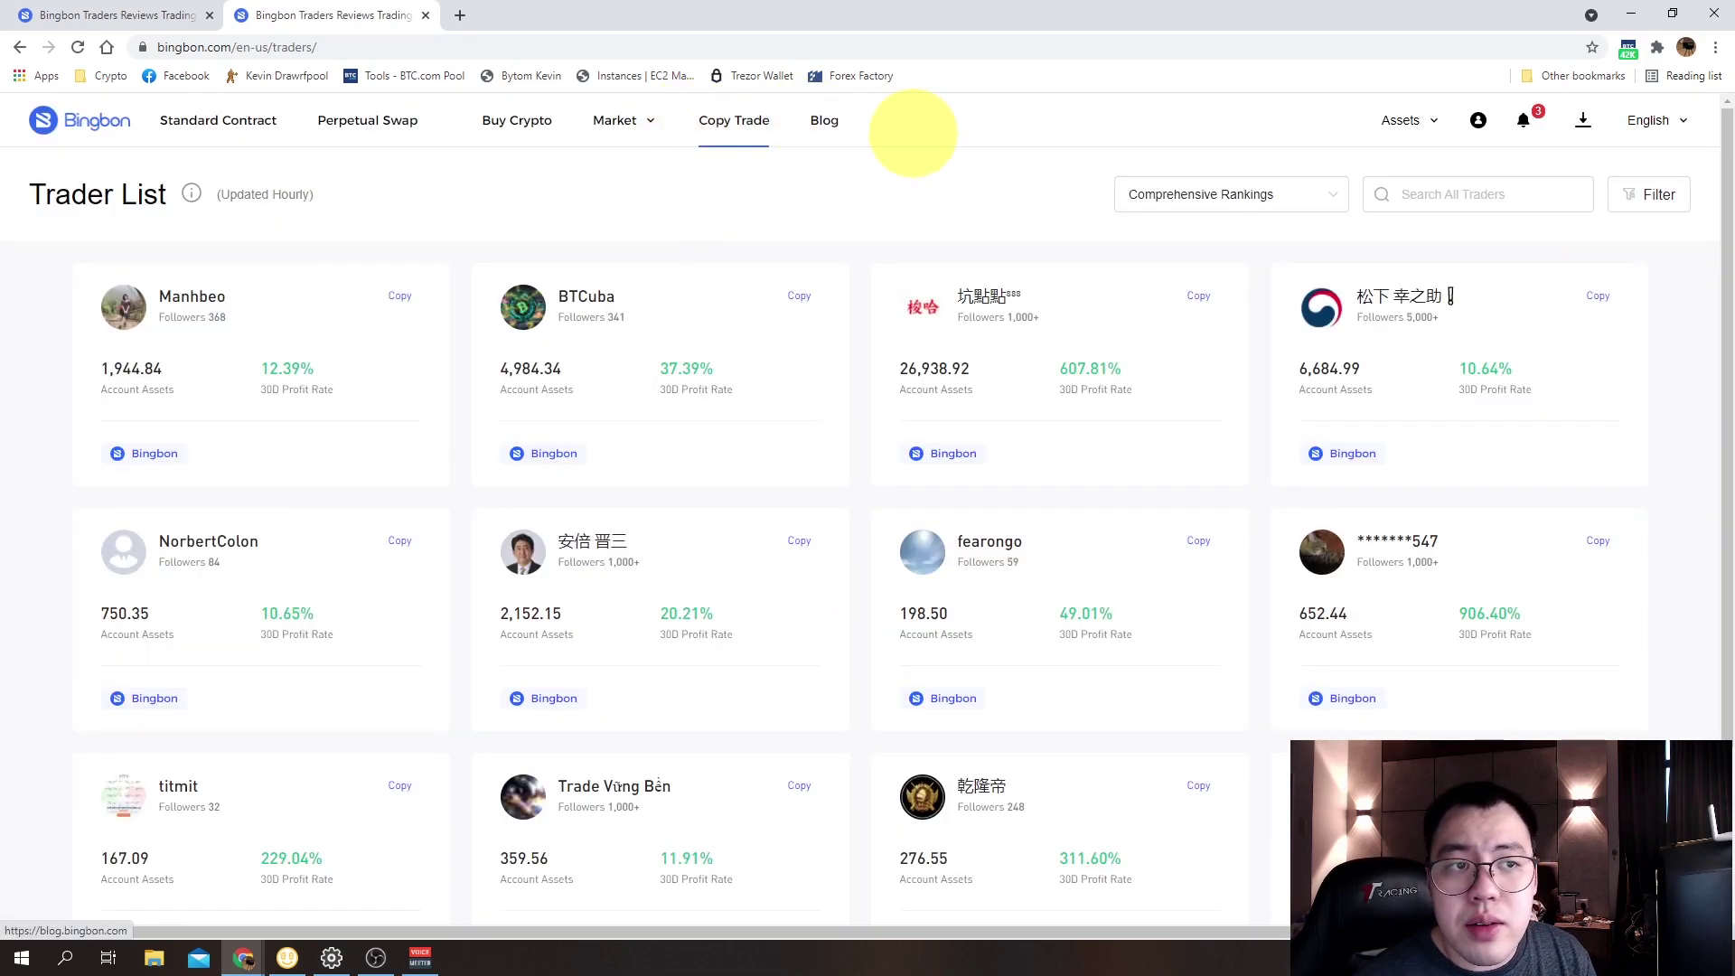
pyautogui.moveTo(1478, 120)
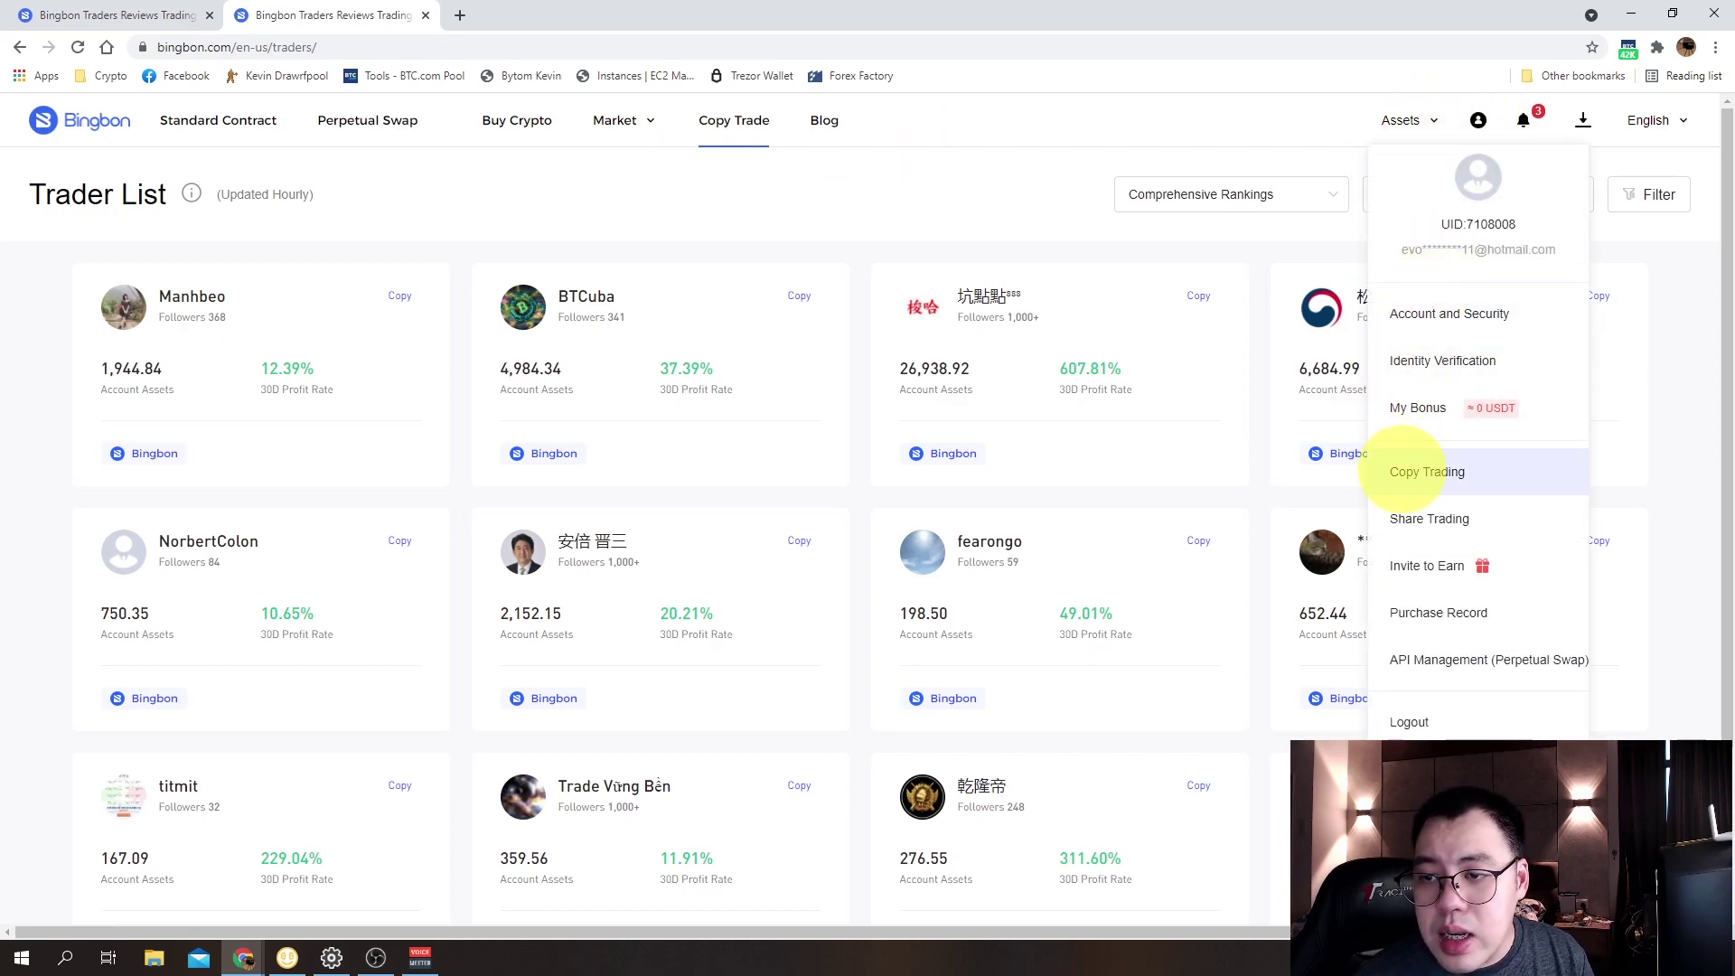
pyautogui.click(1409, 471)
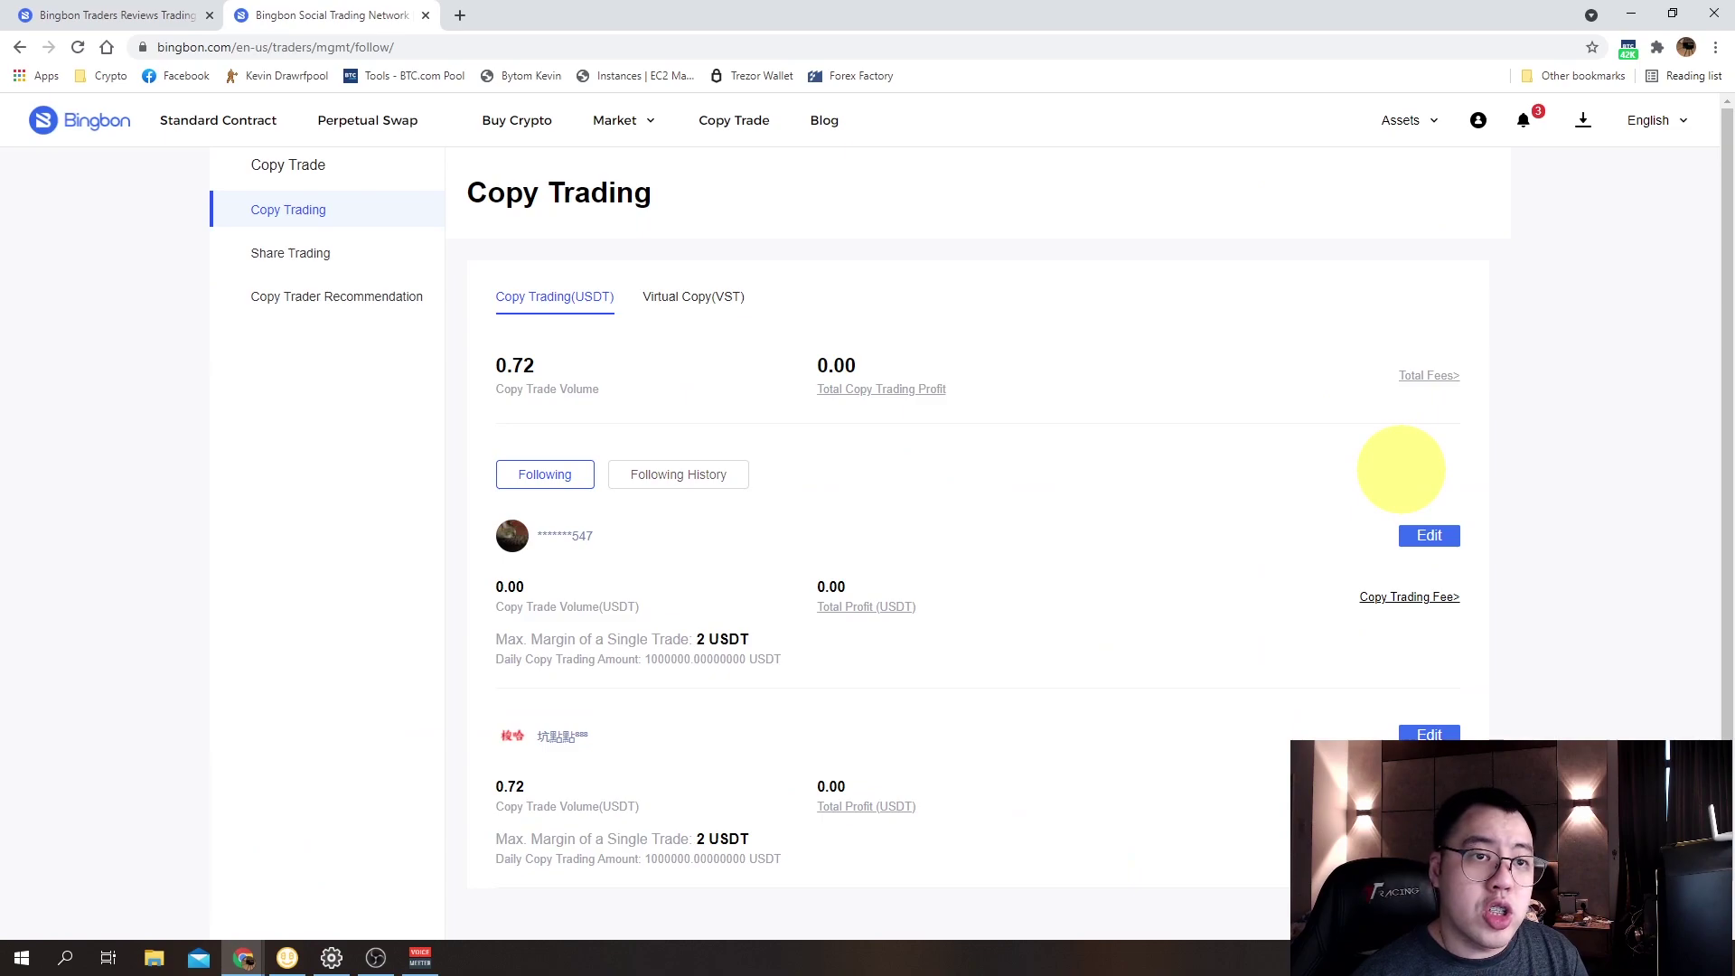
pyautogui.scroll(-1, 1400, 469)
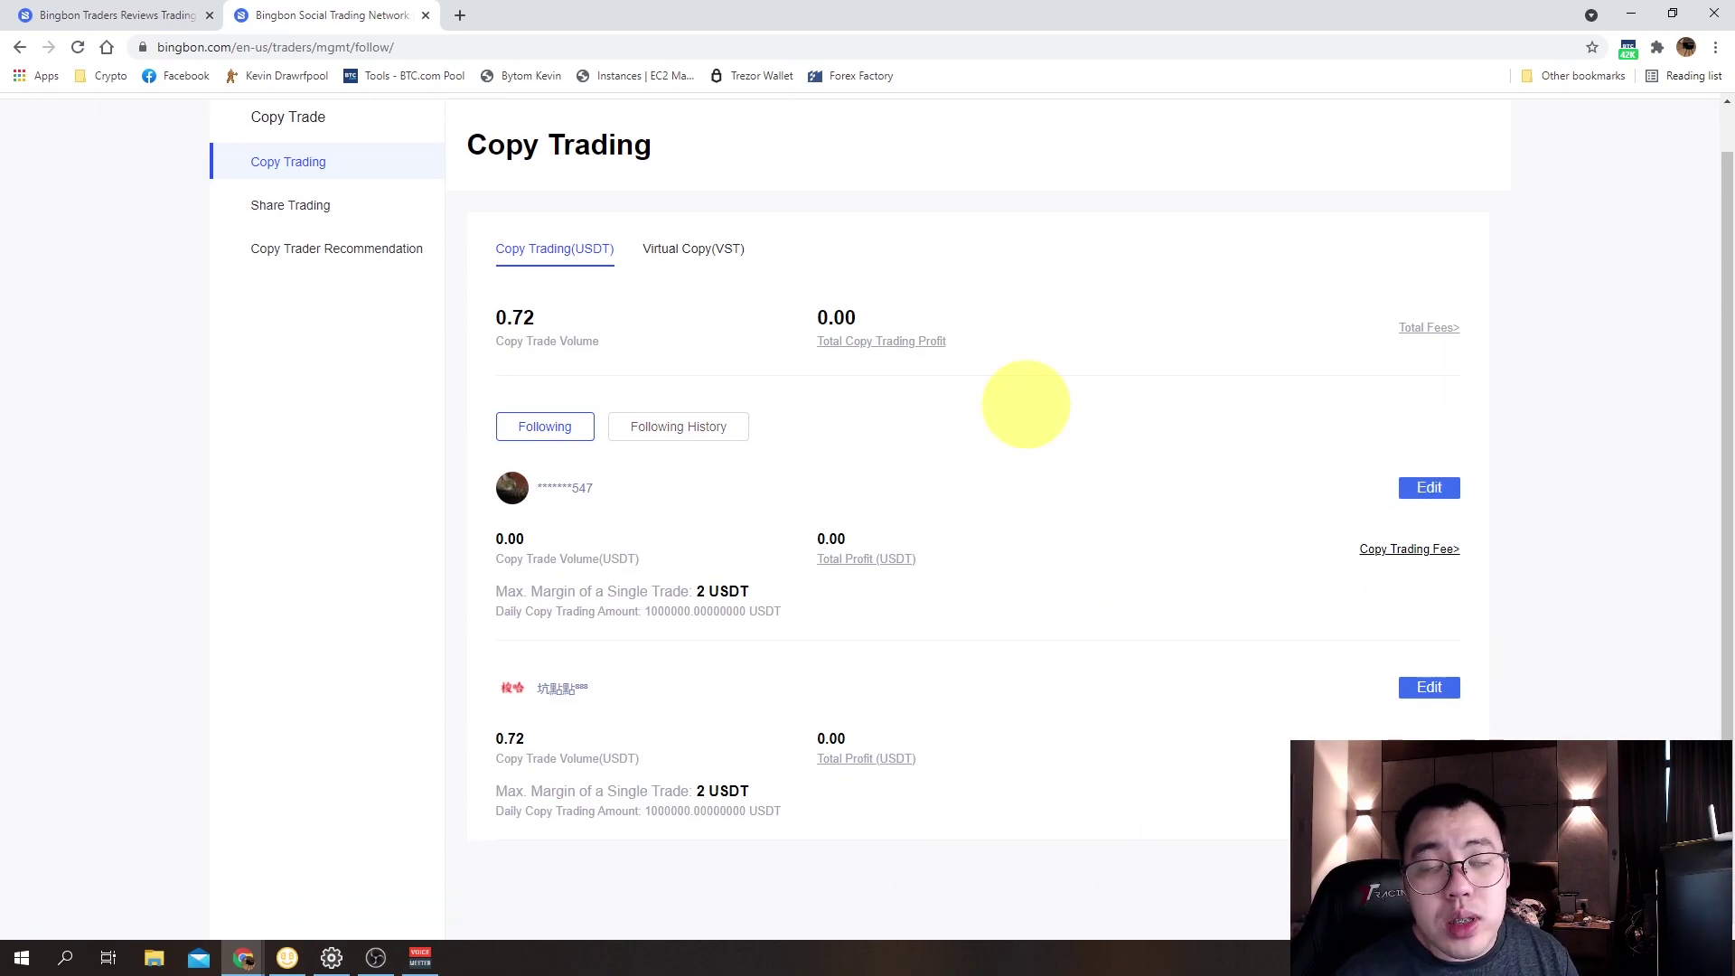
pyautogui.scroll(1, 1022, 398)
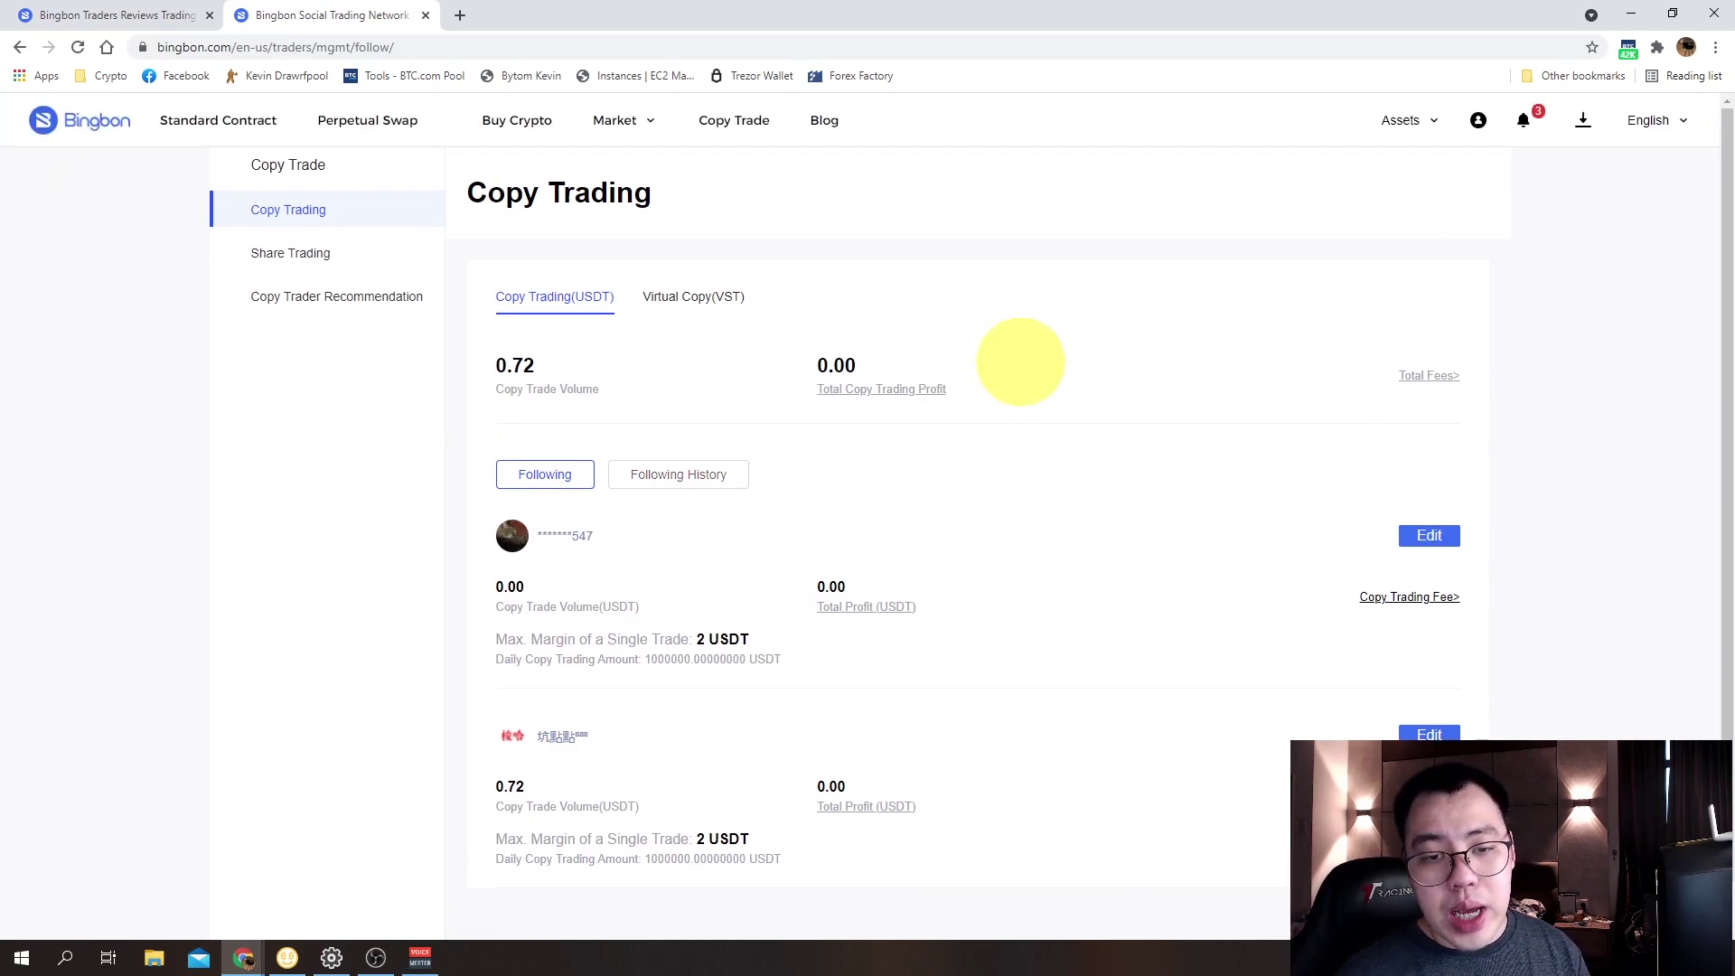
pyautogui.scroll(-1, 922, 464)
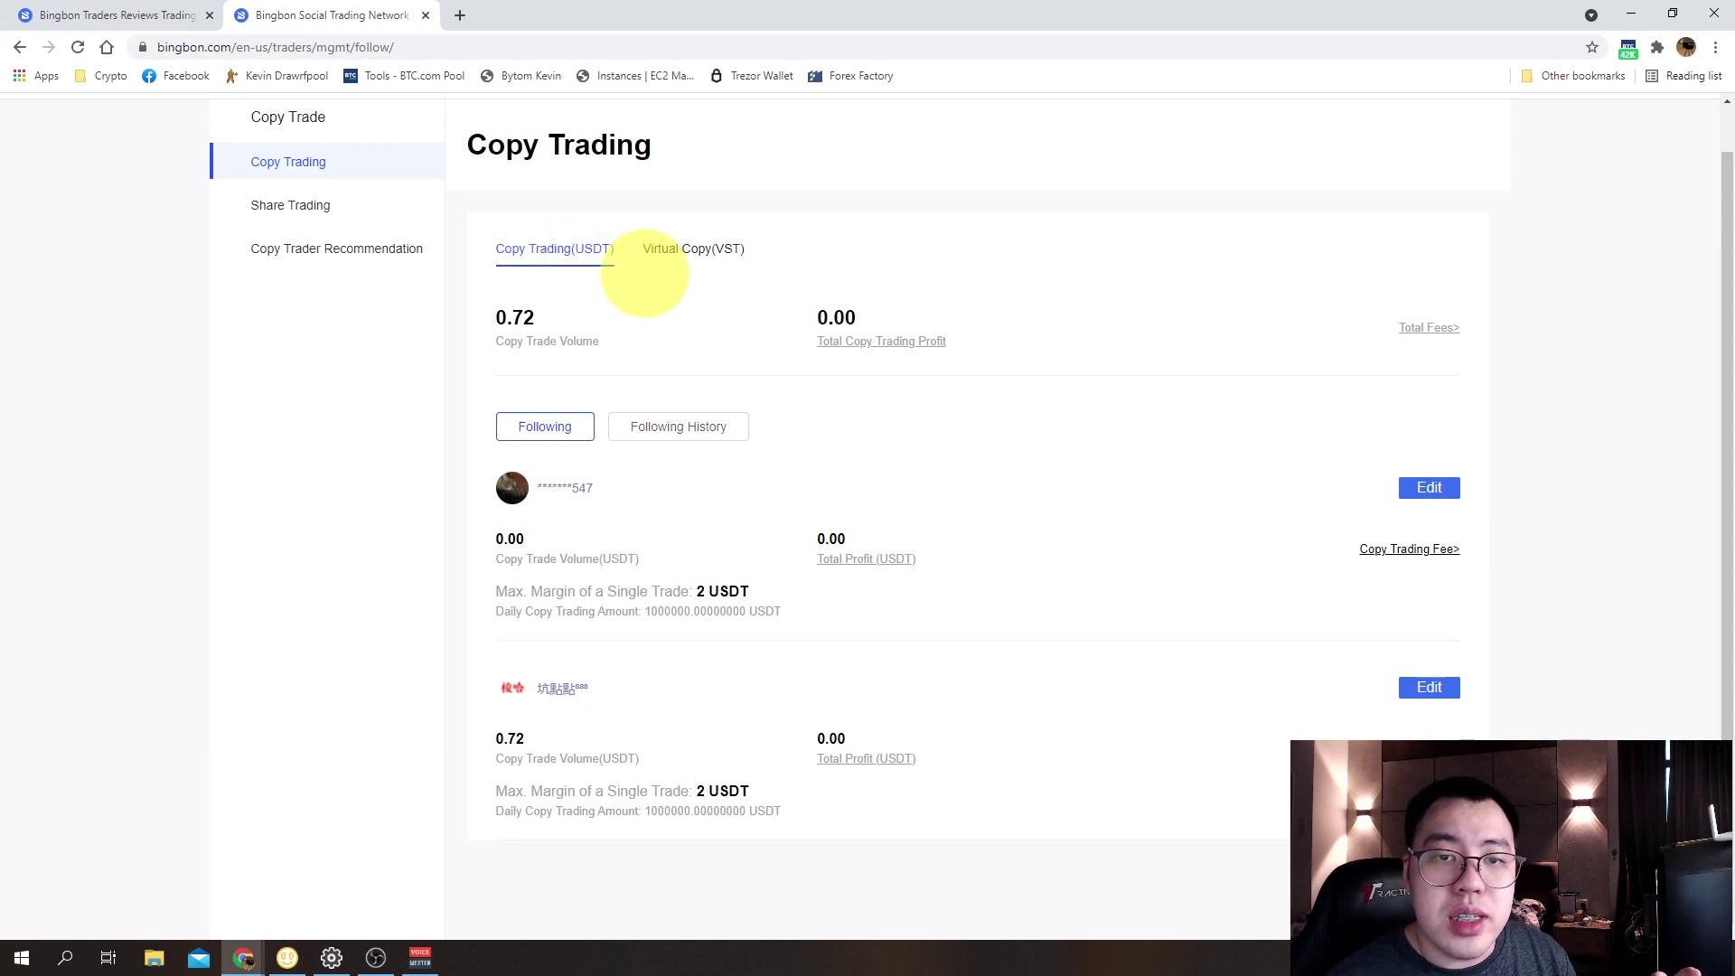
pyautogui.click(714, 249)
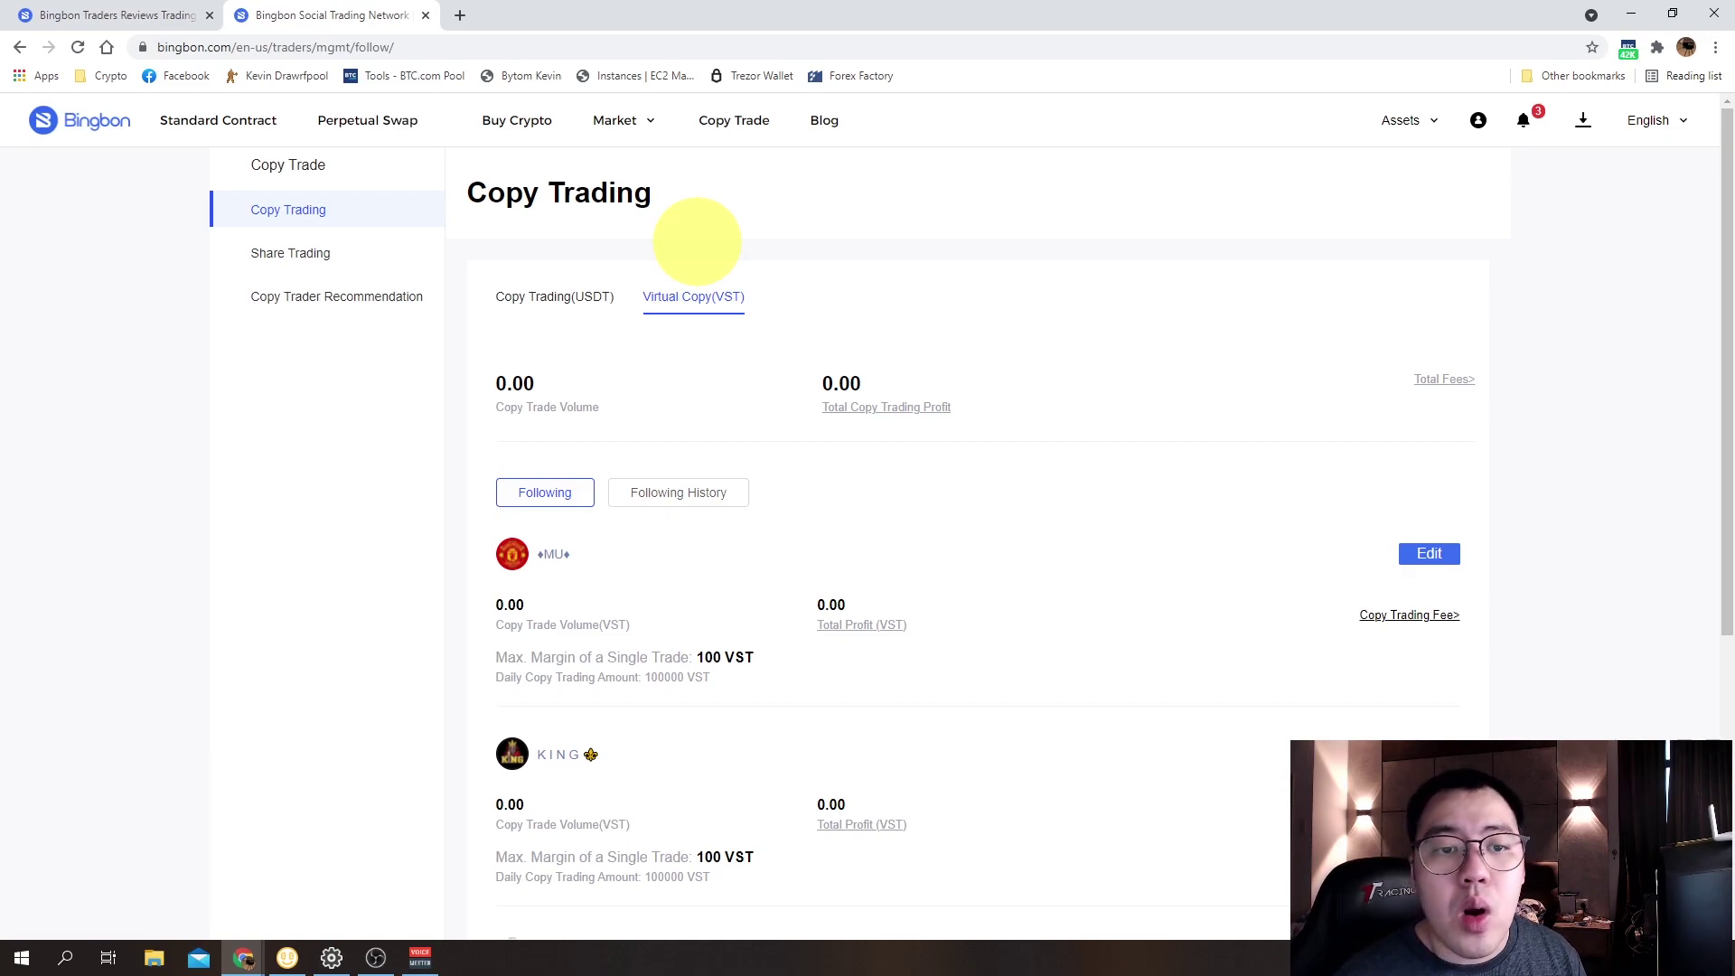
# Step: Visit the crypto purchase page, return to the trader list and open the profile of the trader with the 20.21% 30-day profit rate
pyautogui.click(517, 120)
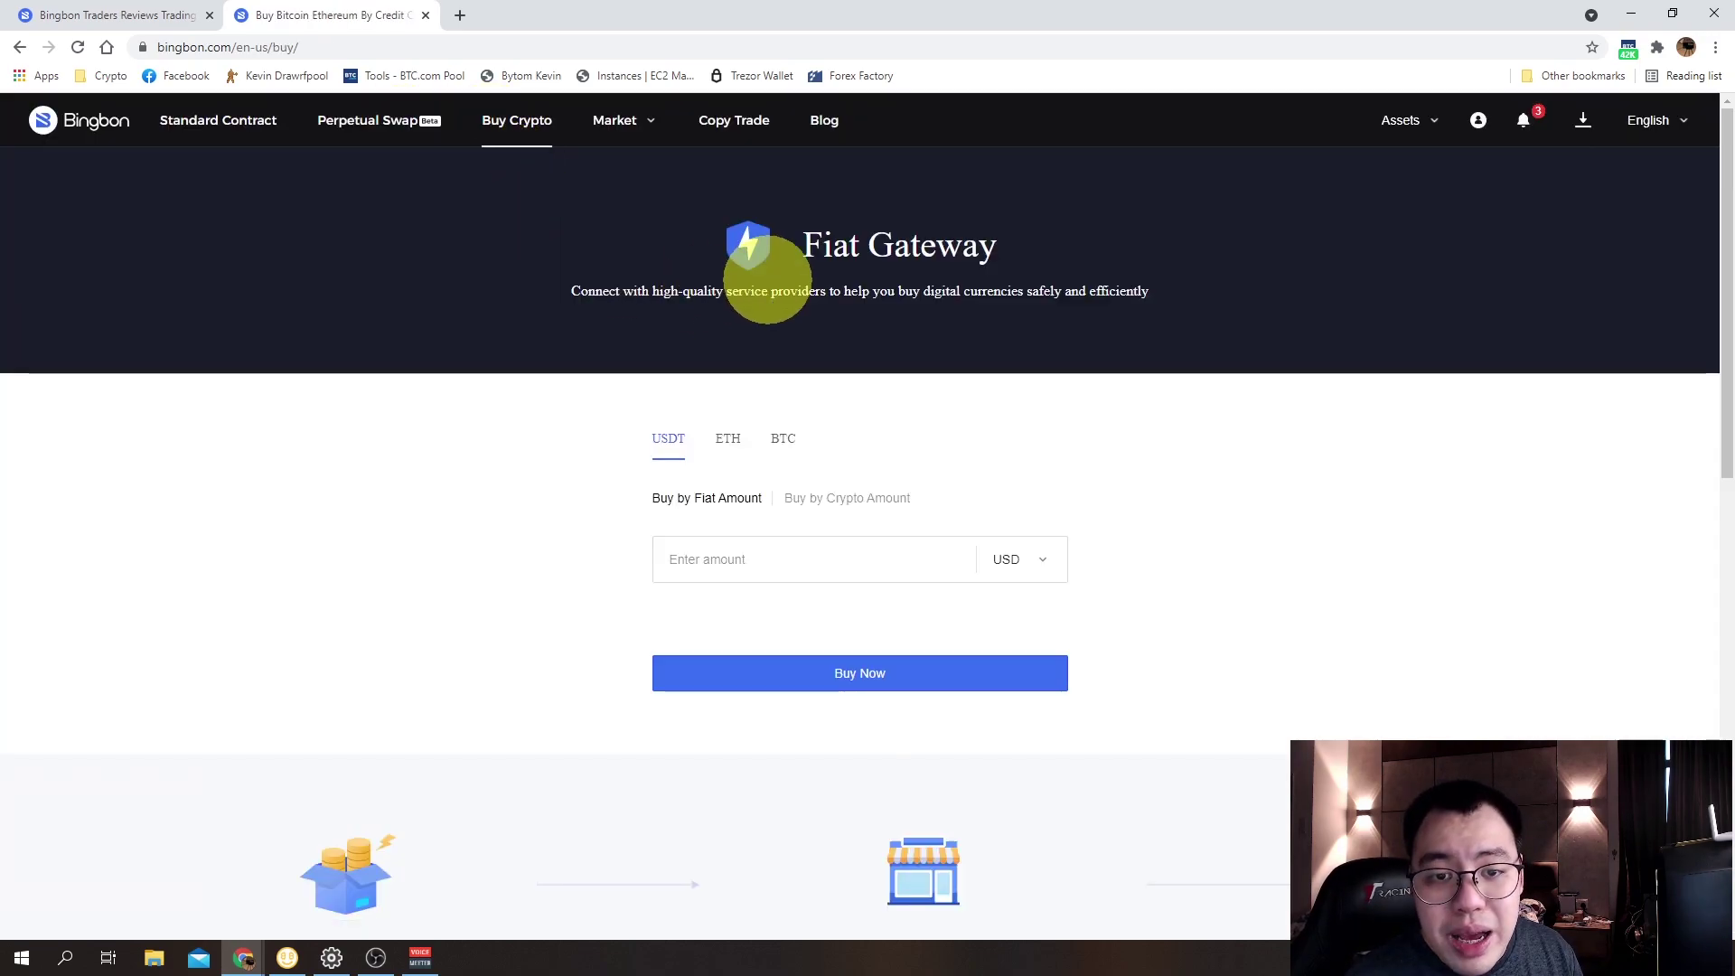
pyautogui.click(727, 124)
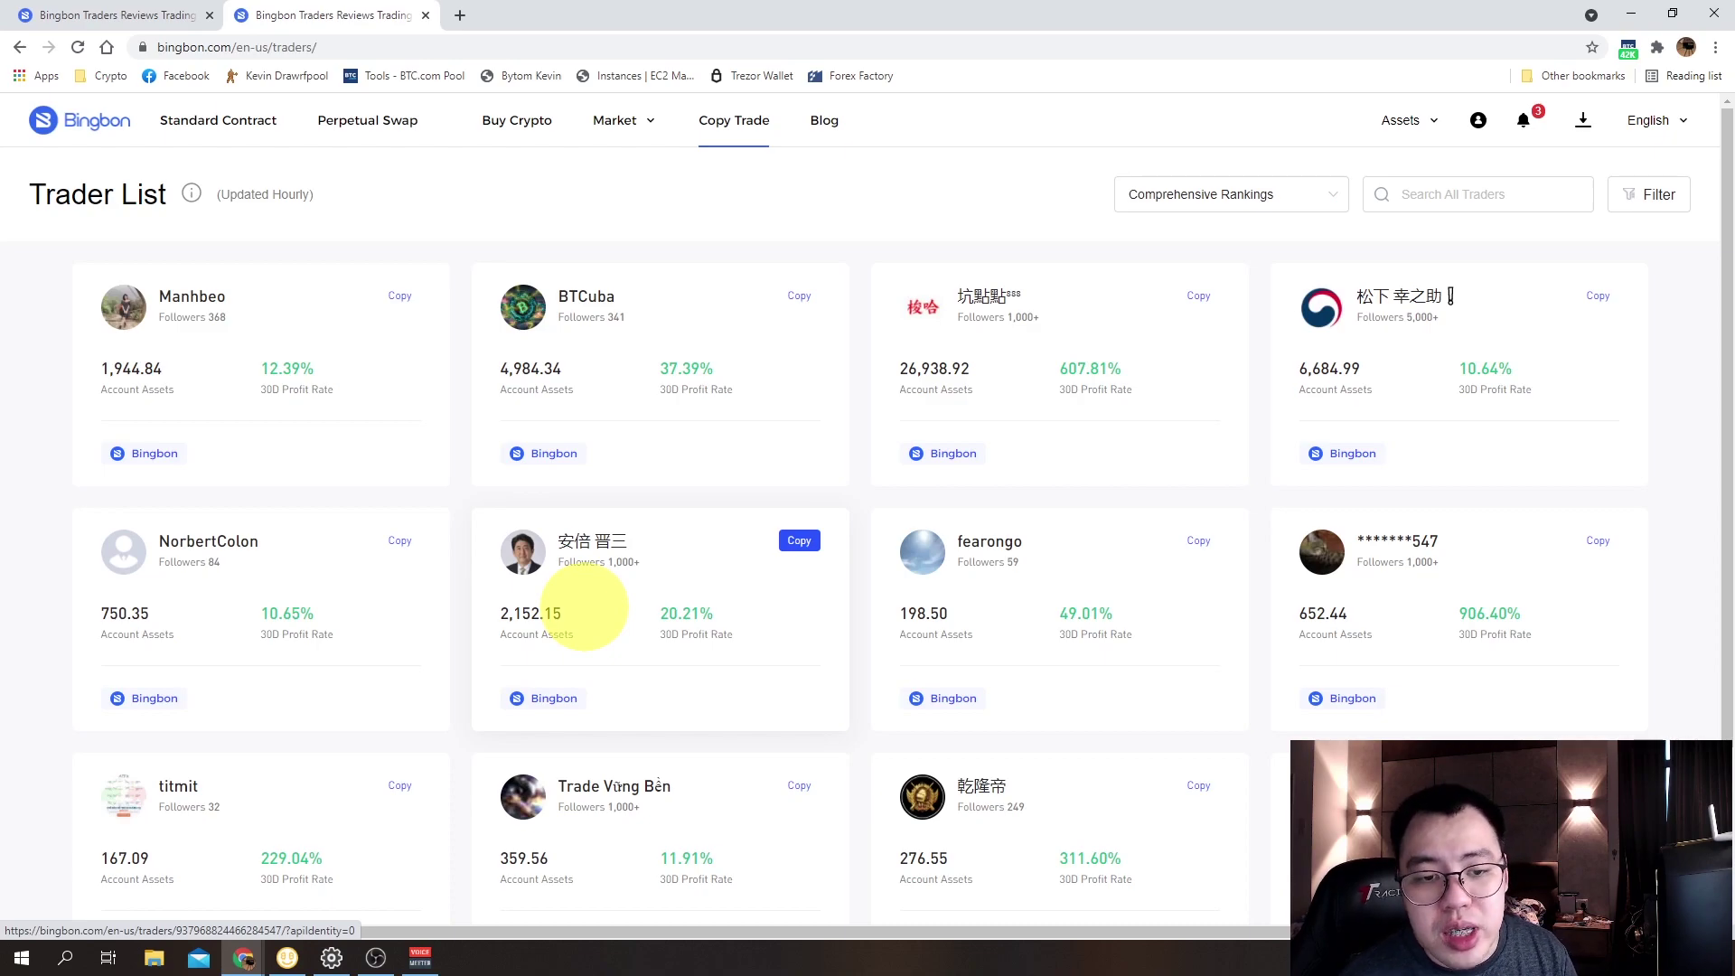
pyautogui.click(585, 608)
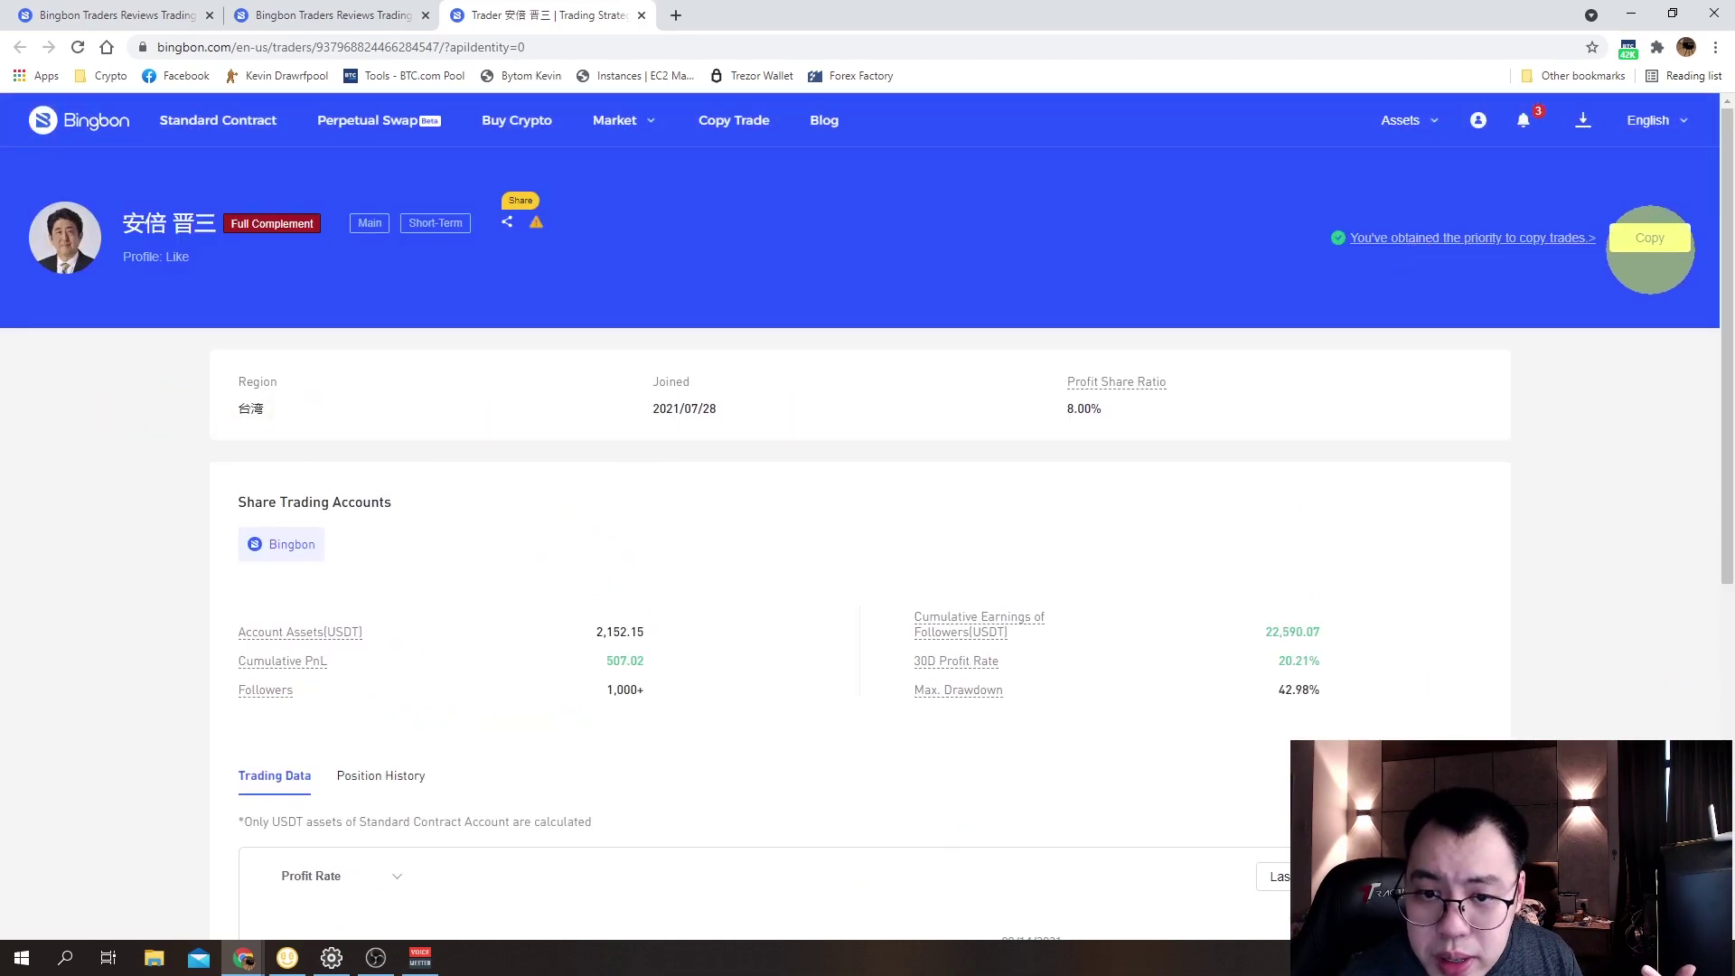
# Step: Try to copy this trader by amount with VST as the coin and a maximum margin of 100.00 per single trade
pyautogui.click(1651, 238)
pyautogui.click(673, 426)
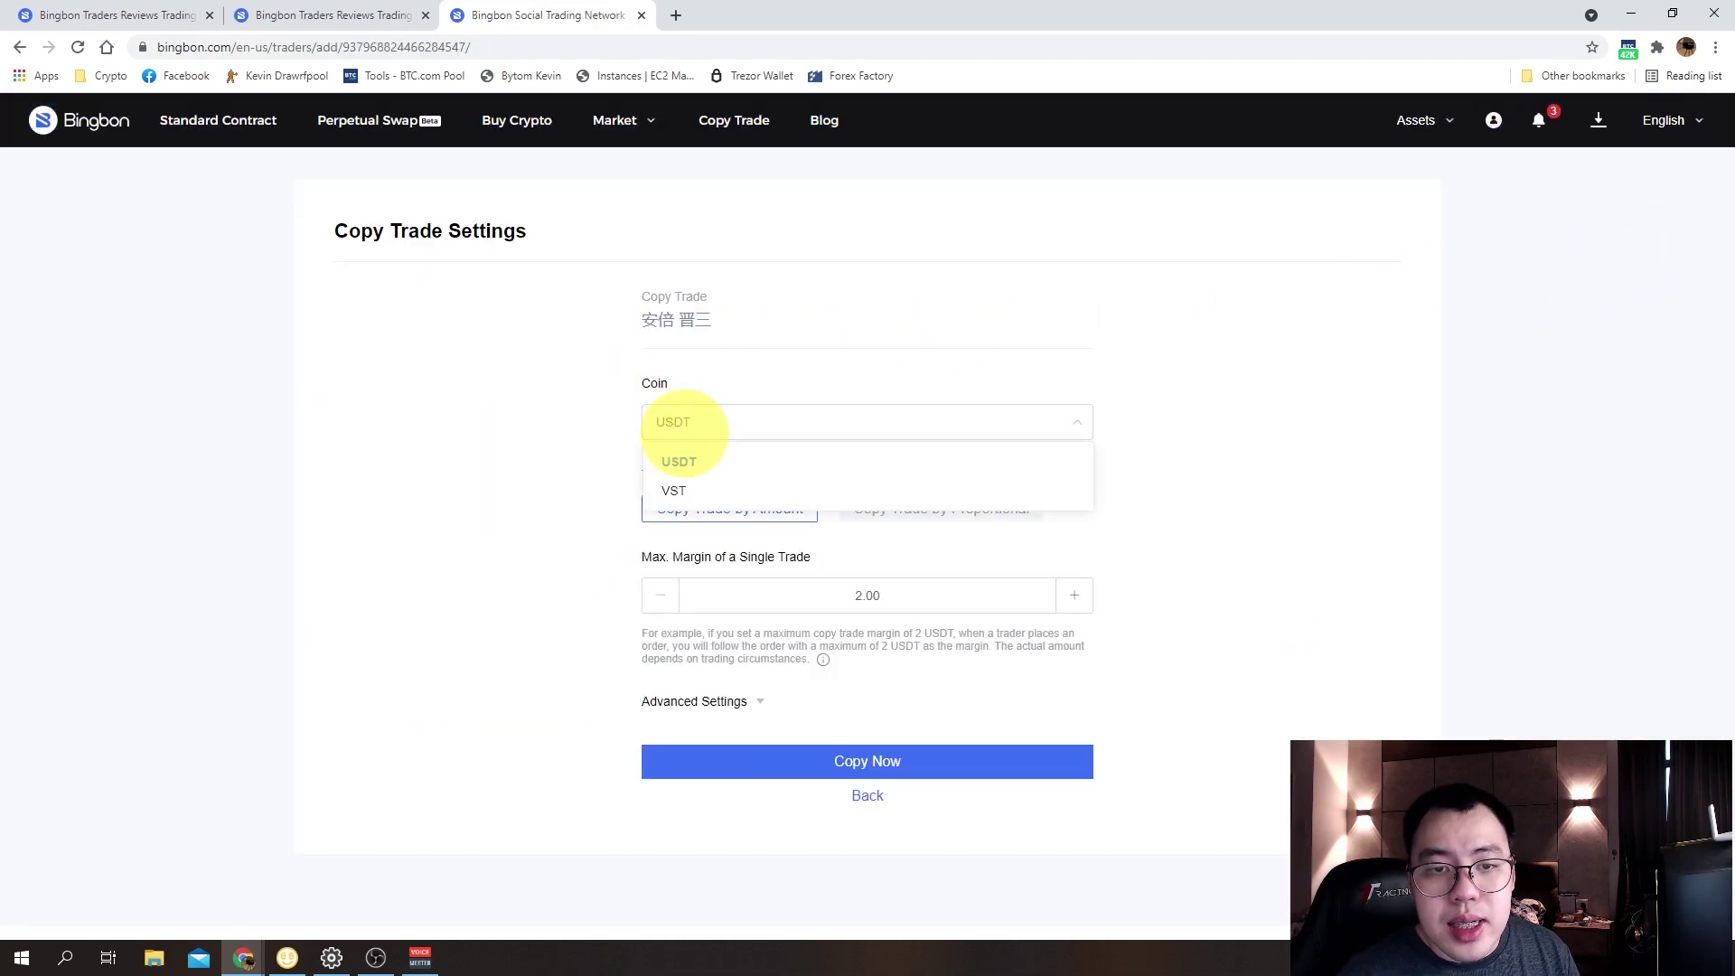
pyautogui.click(684, 479)
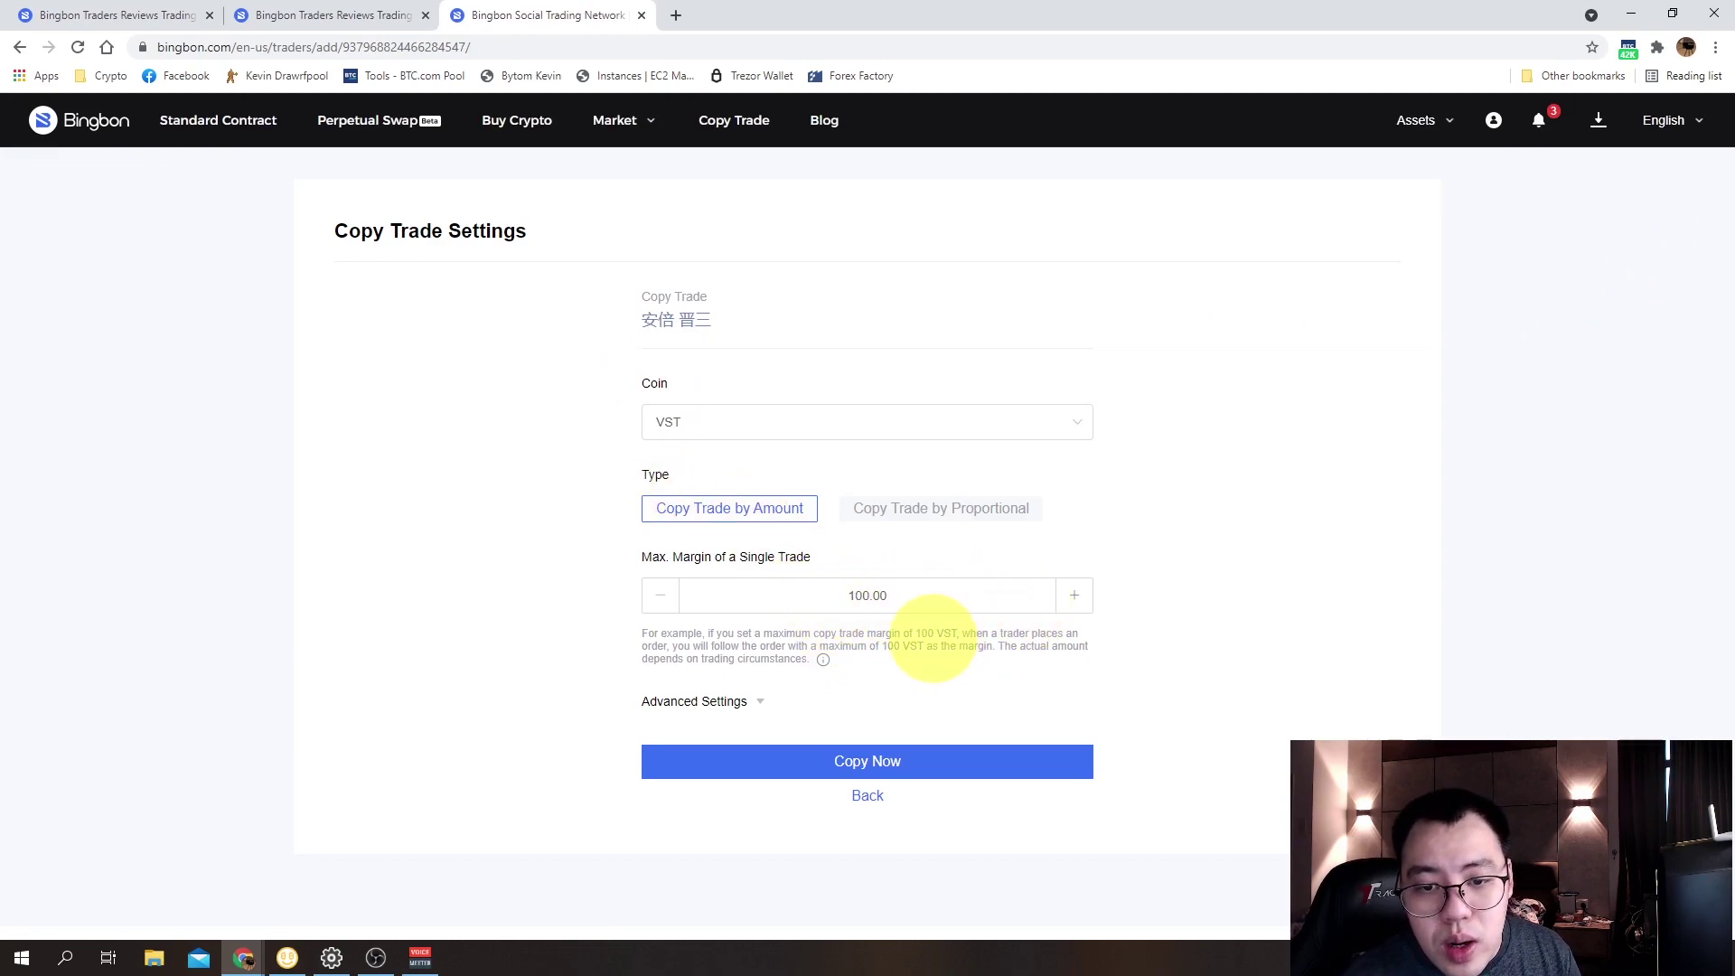
pyautogui.click(817, 761)
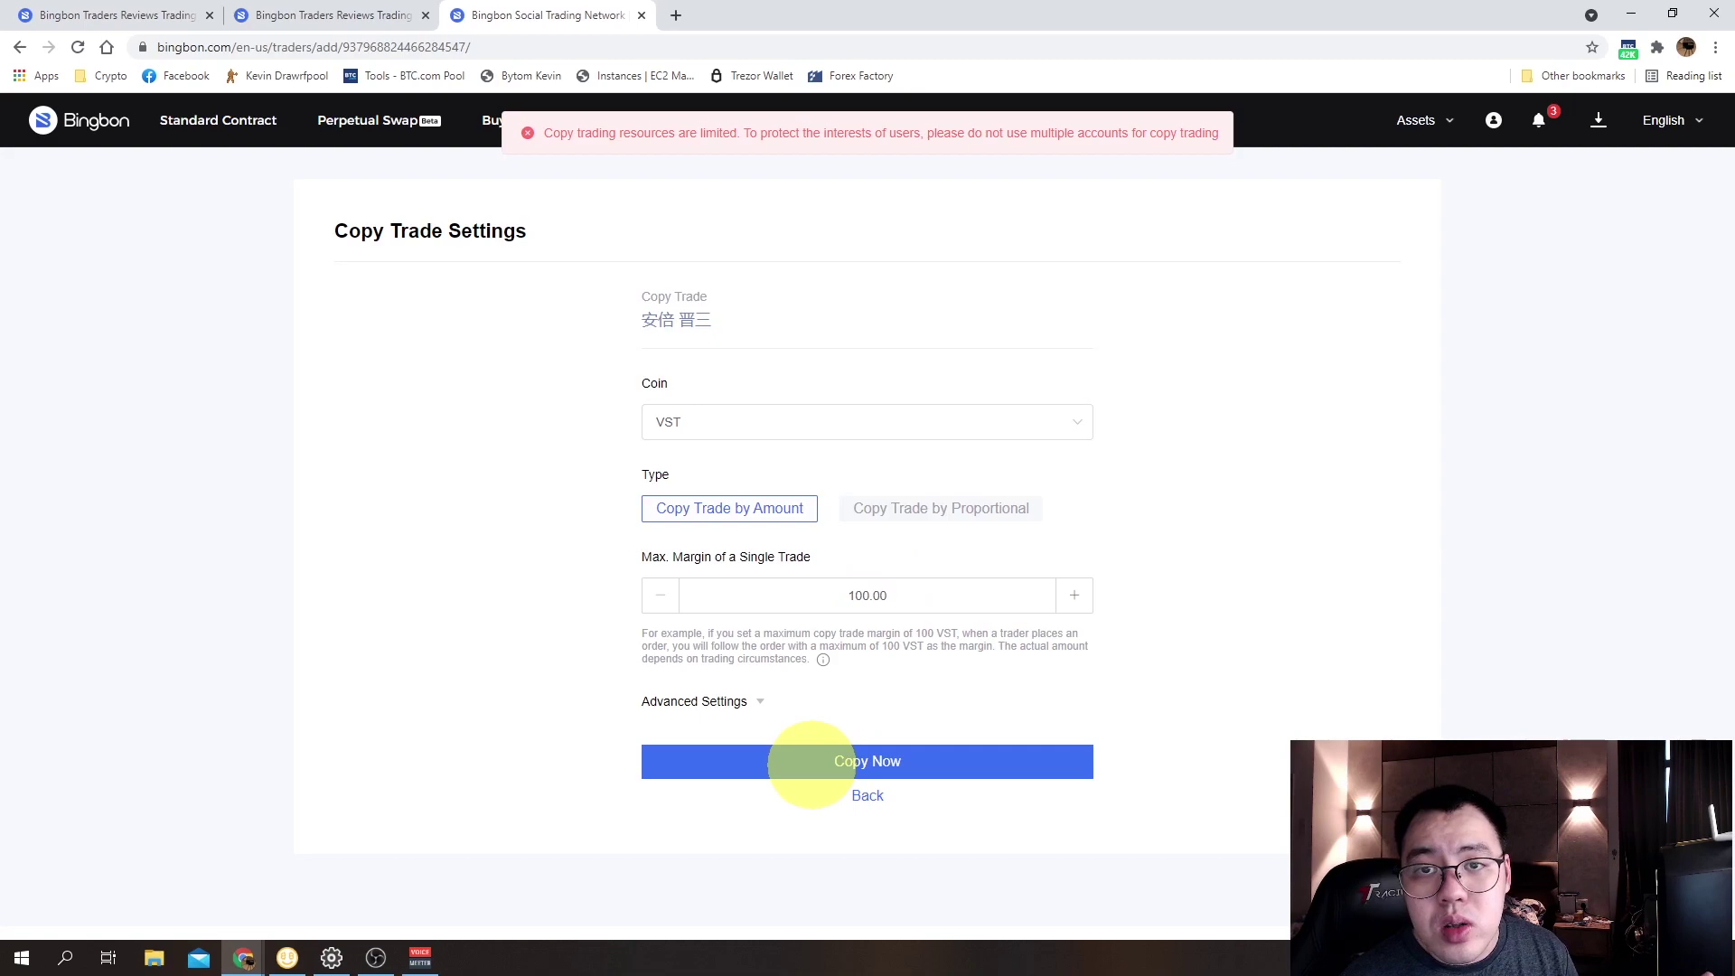
# Step: Return to the copy trading overview and review the list of traders followed through Virtual Copy (VST)
pyautogui.moveTo(1493, 120)
pyautogui.click(1411, 467)
pyautogui.click(660, 298)
pyautogui.scroll(-4, 659, 496)
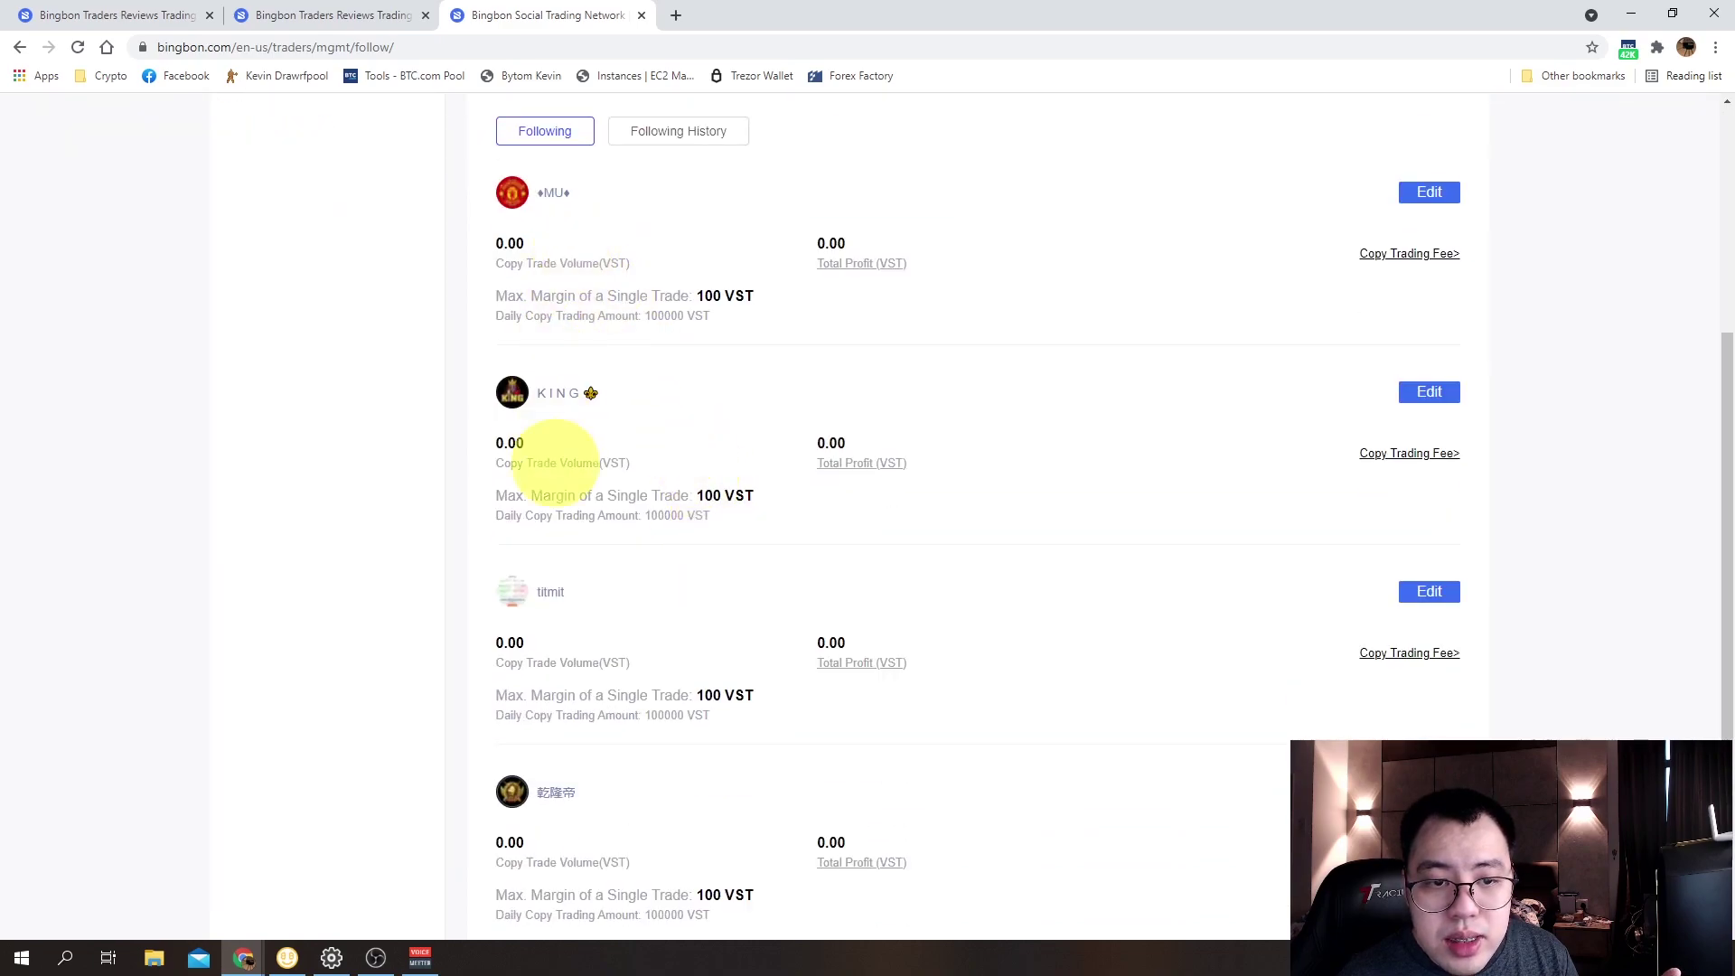
pyautogui.scroll(-1, 555, 484)
pyautogui.scroll(3, 602, 780)
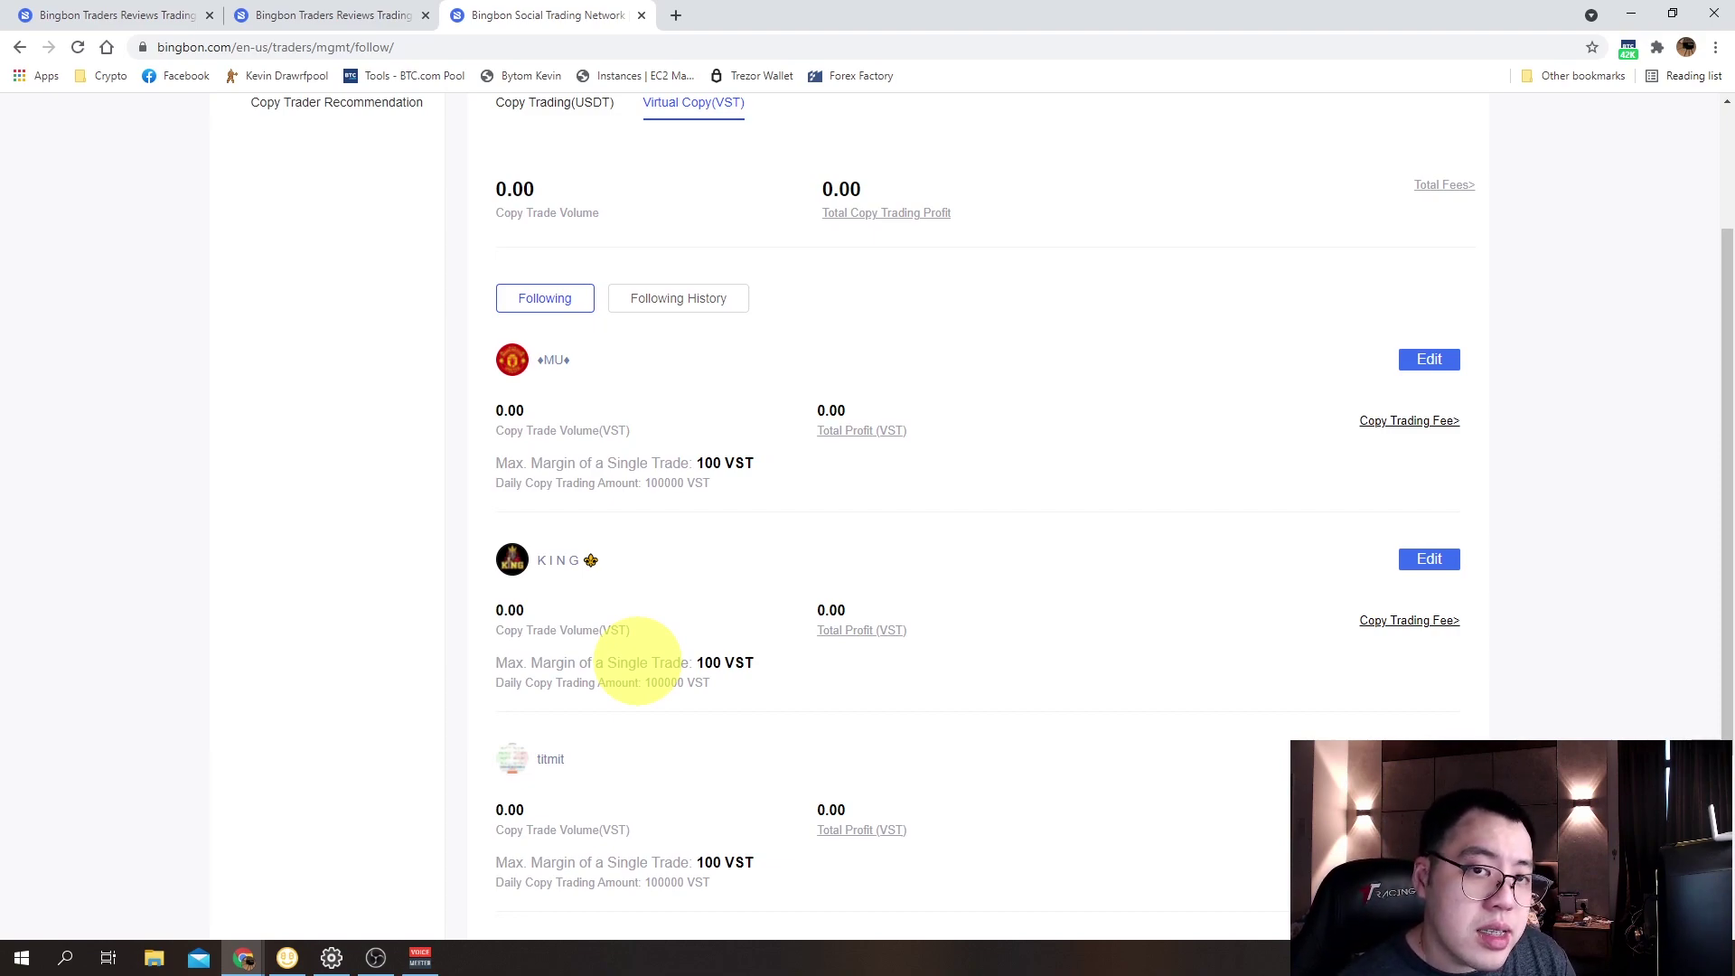
# Step: From the copy trade list, open the profile of the trader with the 9.79% 30-day profit rate and review their profit rate chart
pyautogui.scroll(2, 632, 666)
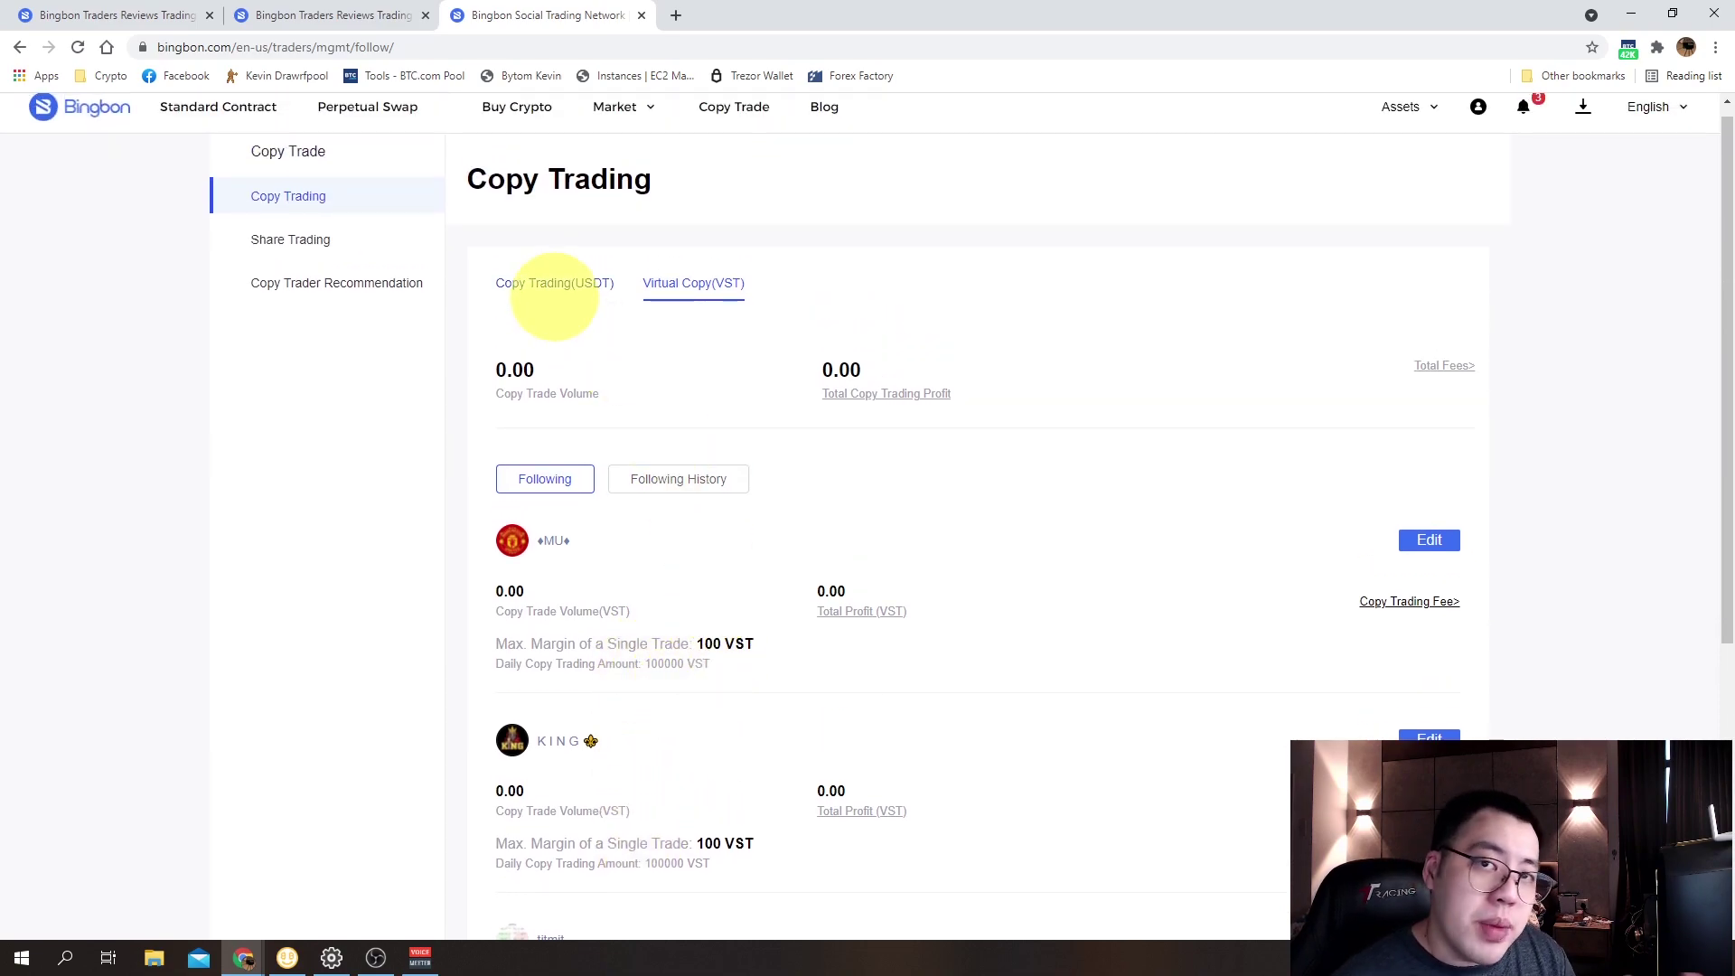
pyautogui.scroll(1, 546, 294)
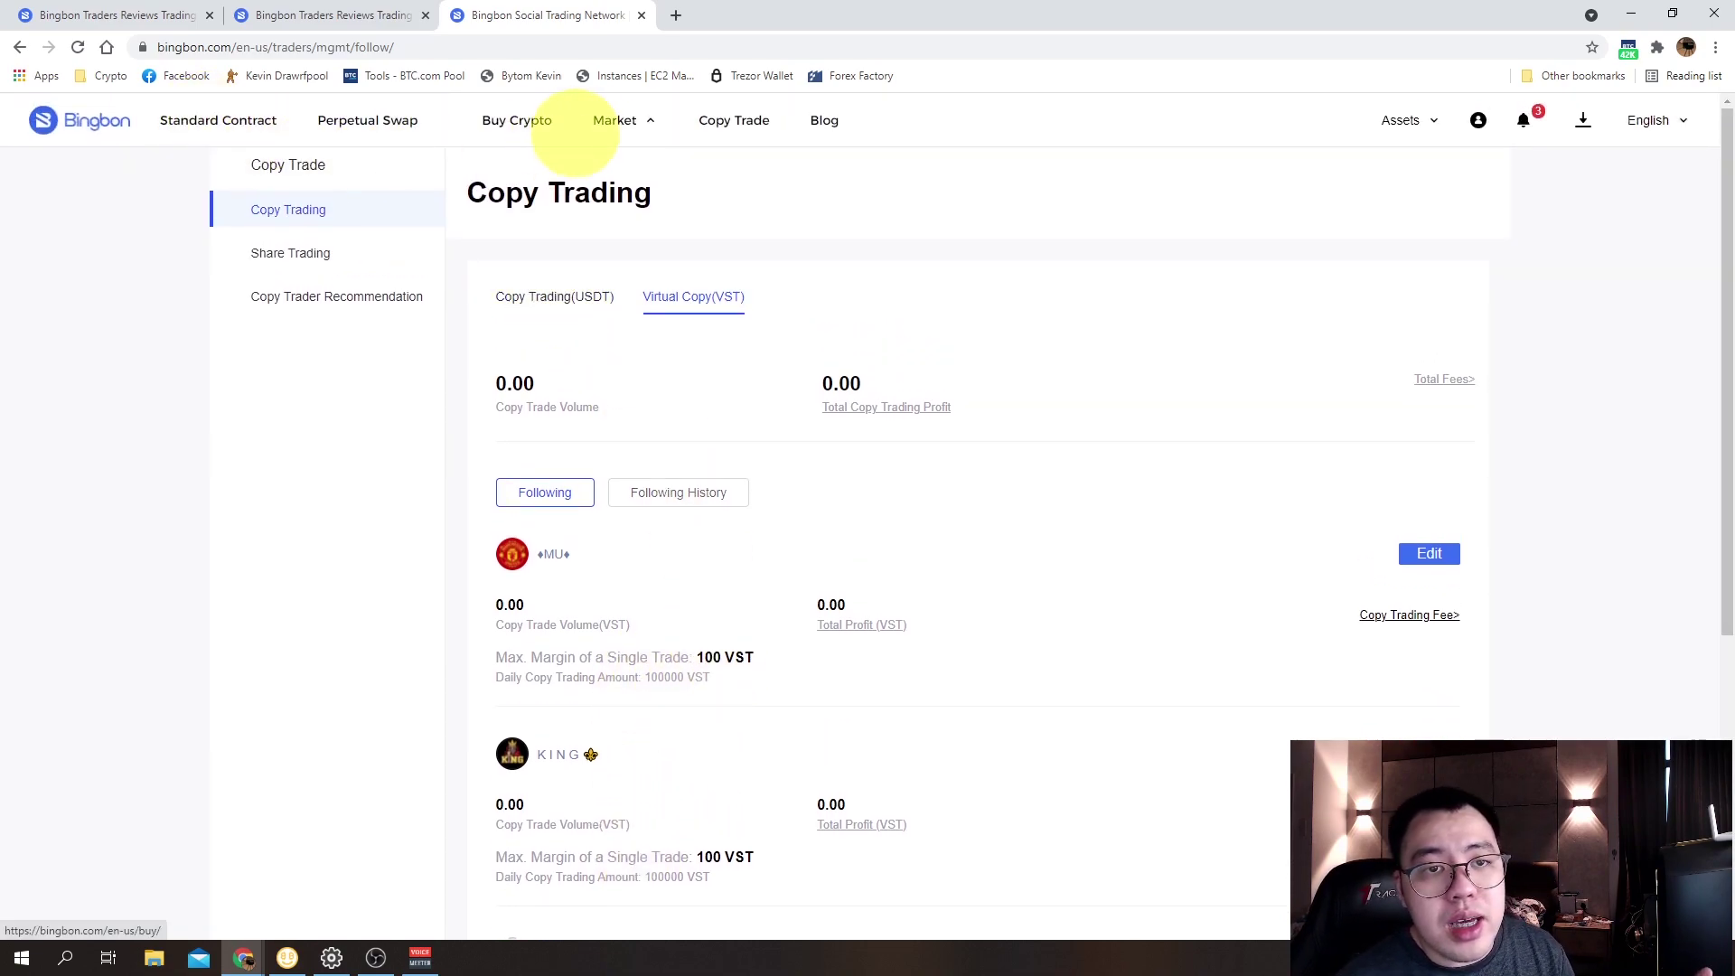
pyautogui.click(730, 121)
pyautogui.scroll(-2, 886, 498)
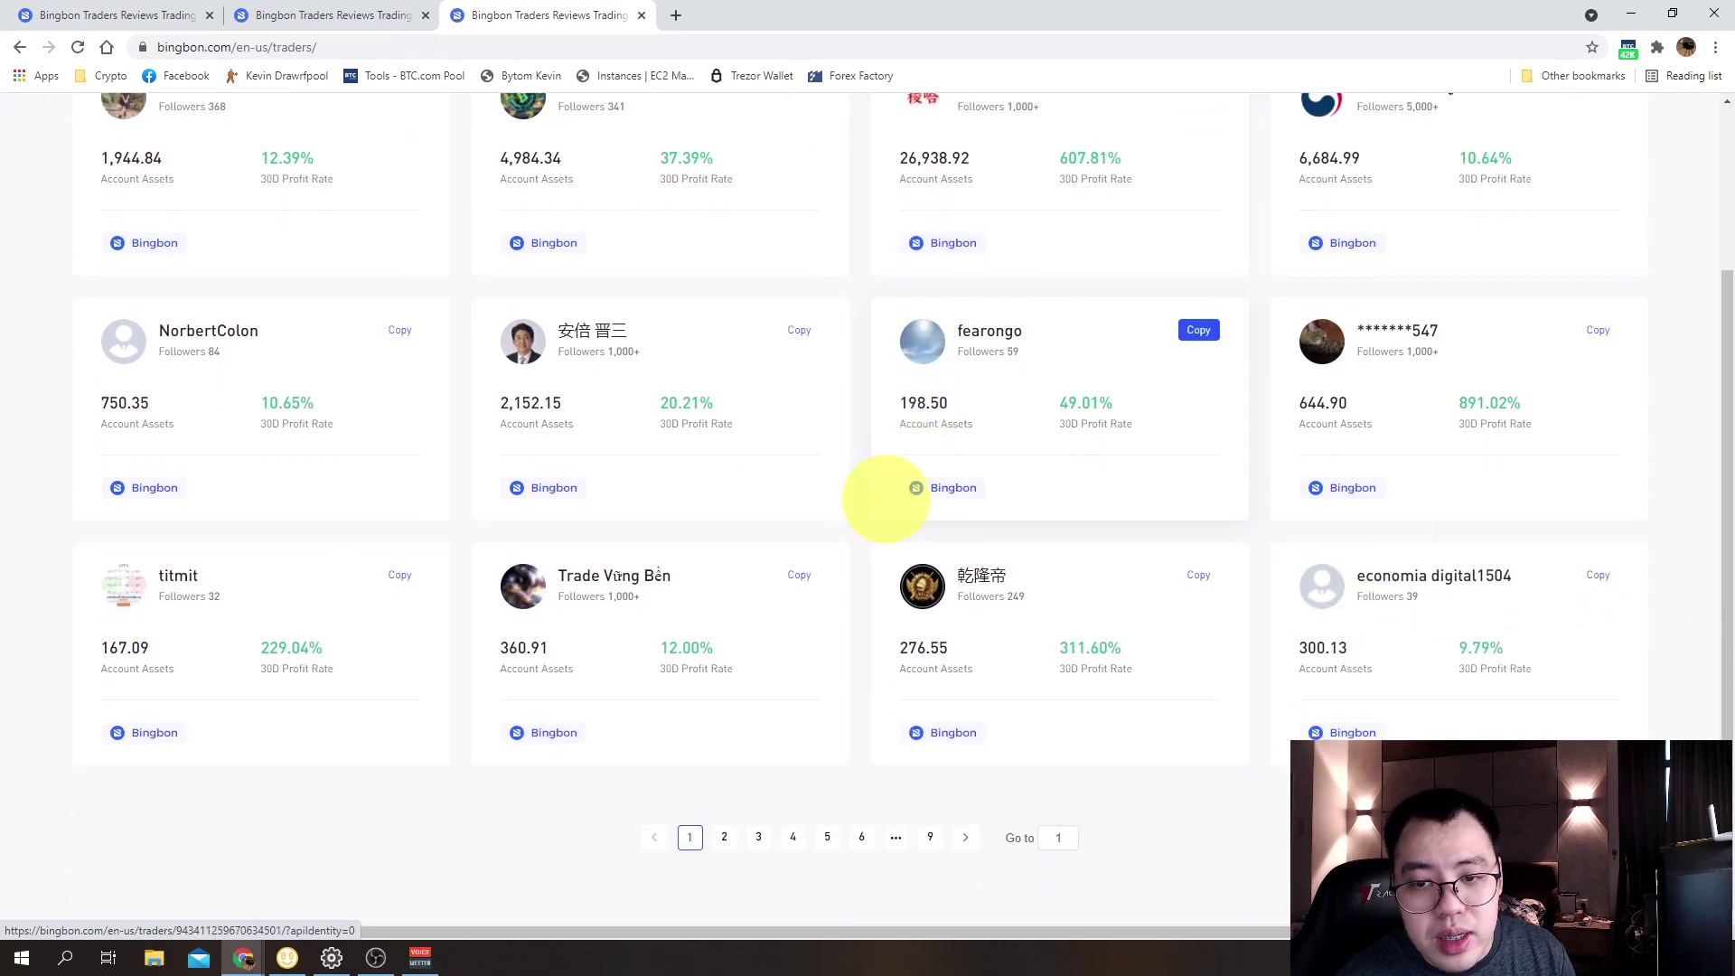
pyautogui.click(1486, 624)
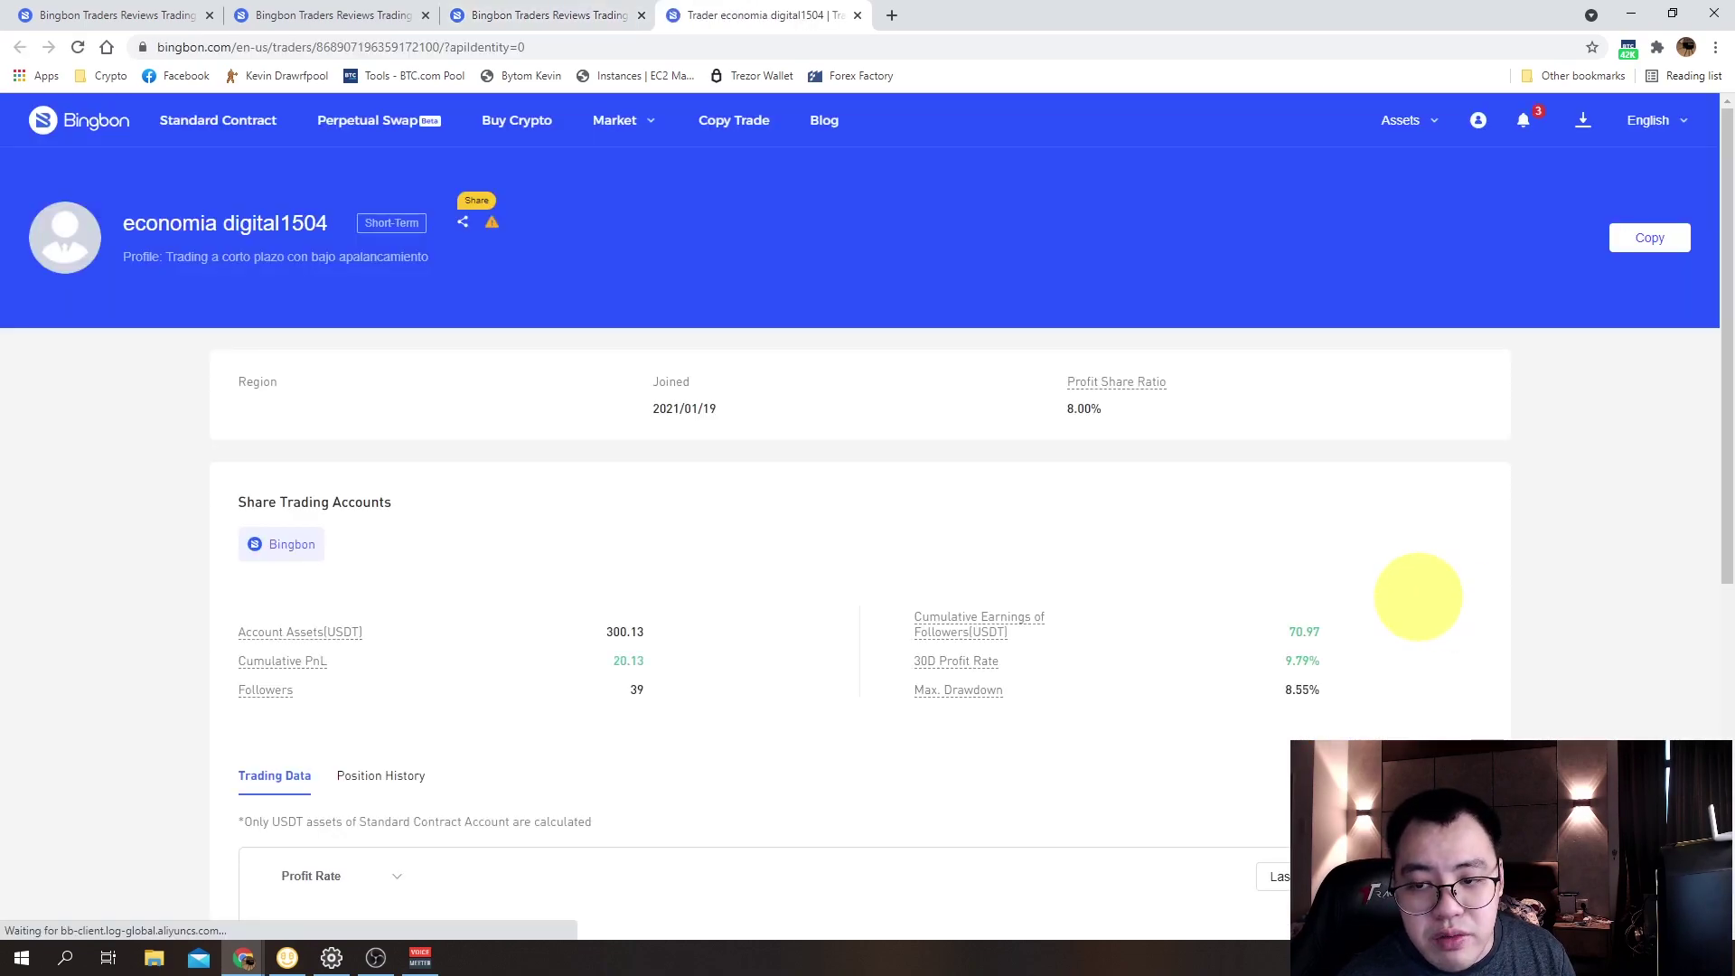
pyautogui.scroll(-7, 1417, 596)
pyautogui.scroll(2, 1247, 669)
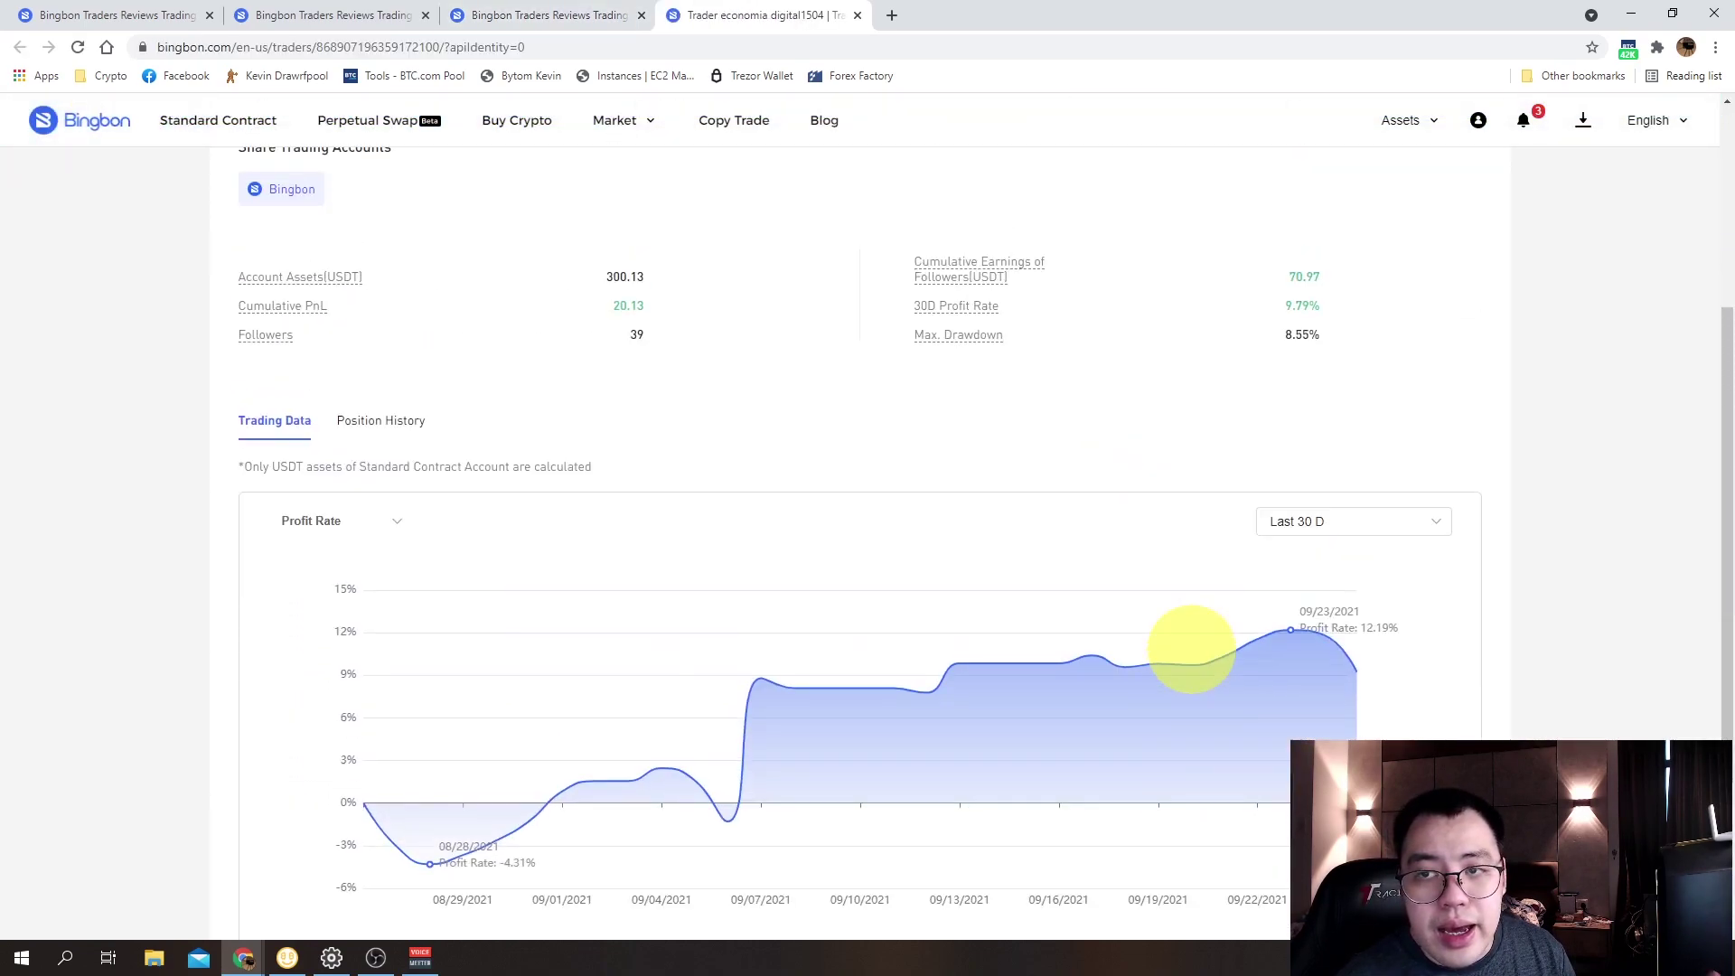
pyautogui.scroll(5, 1191, 649)
# Step: Submit a copy trade request for this trader with VST as the coin and a maximum single-trade margin of 100.00
pyautogui.click(1643, 243)
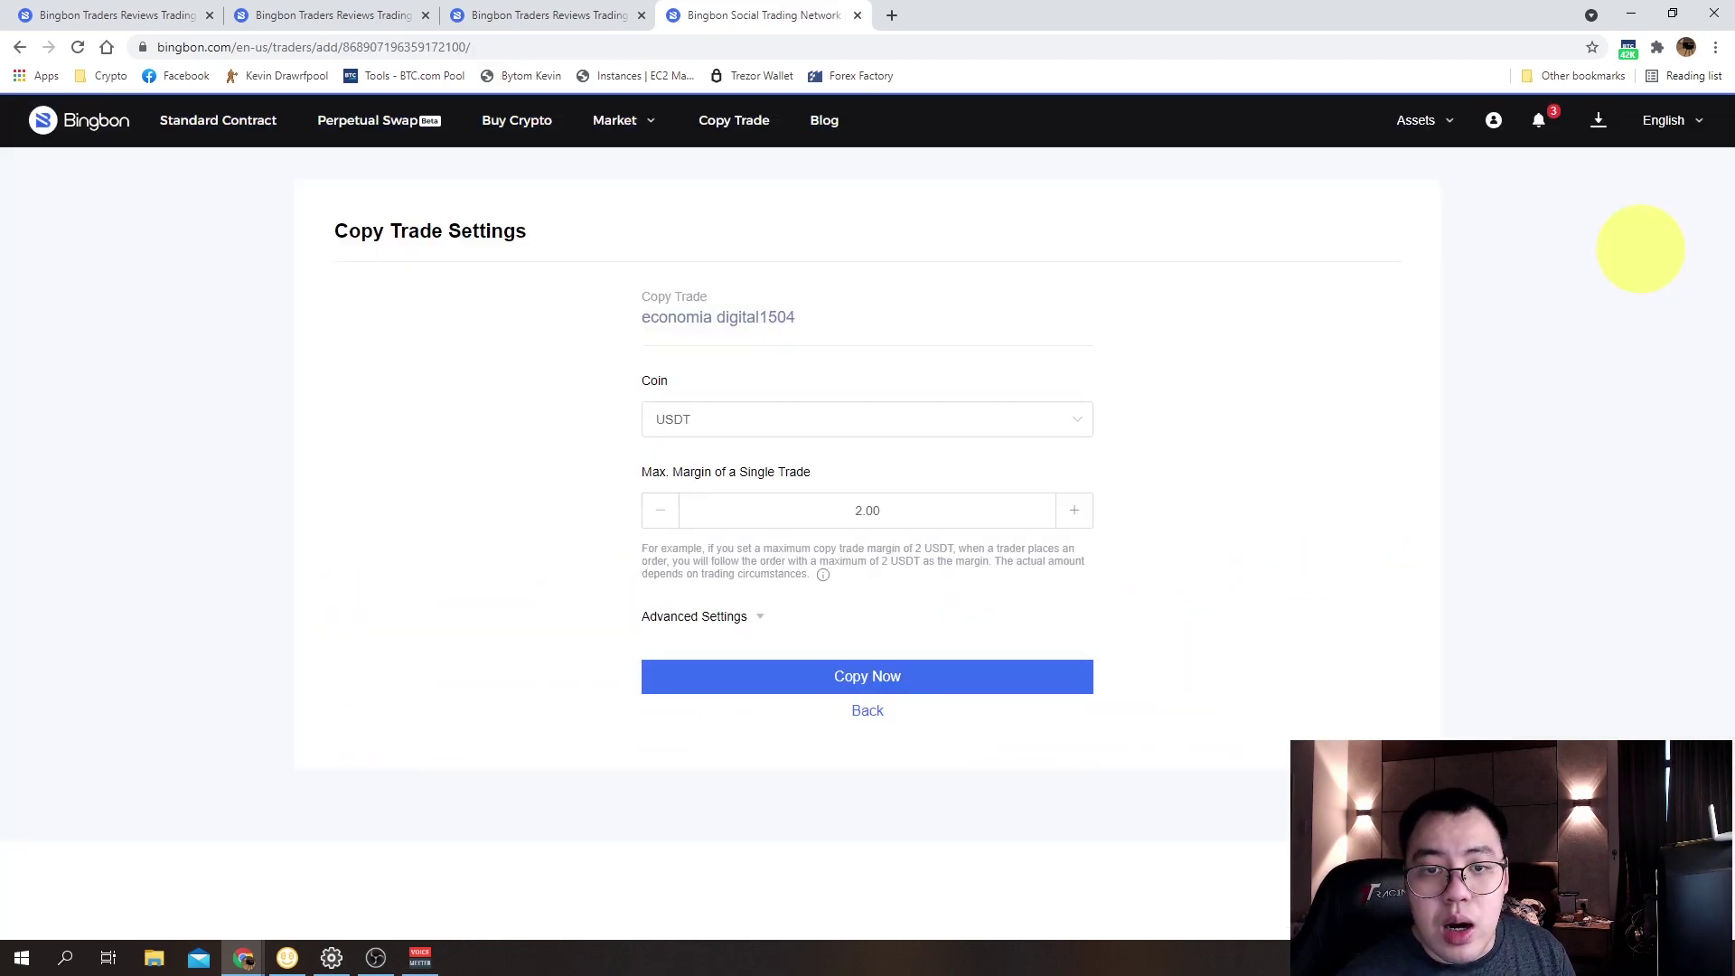
pyautogui.click(733, 434)
pyautogui.click(673, 488)
pyautogui.click(705, 684)
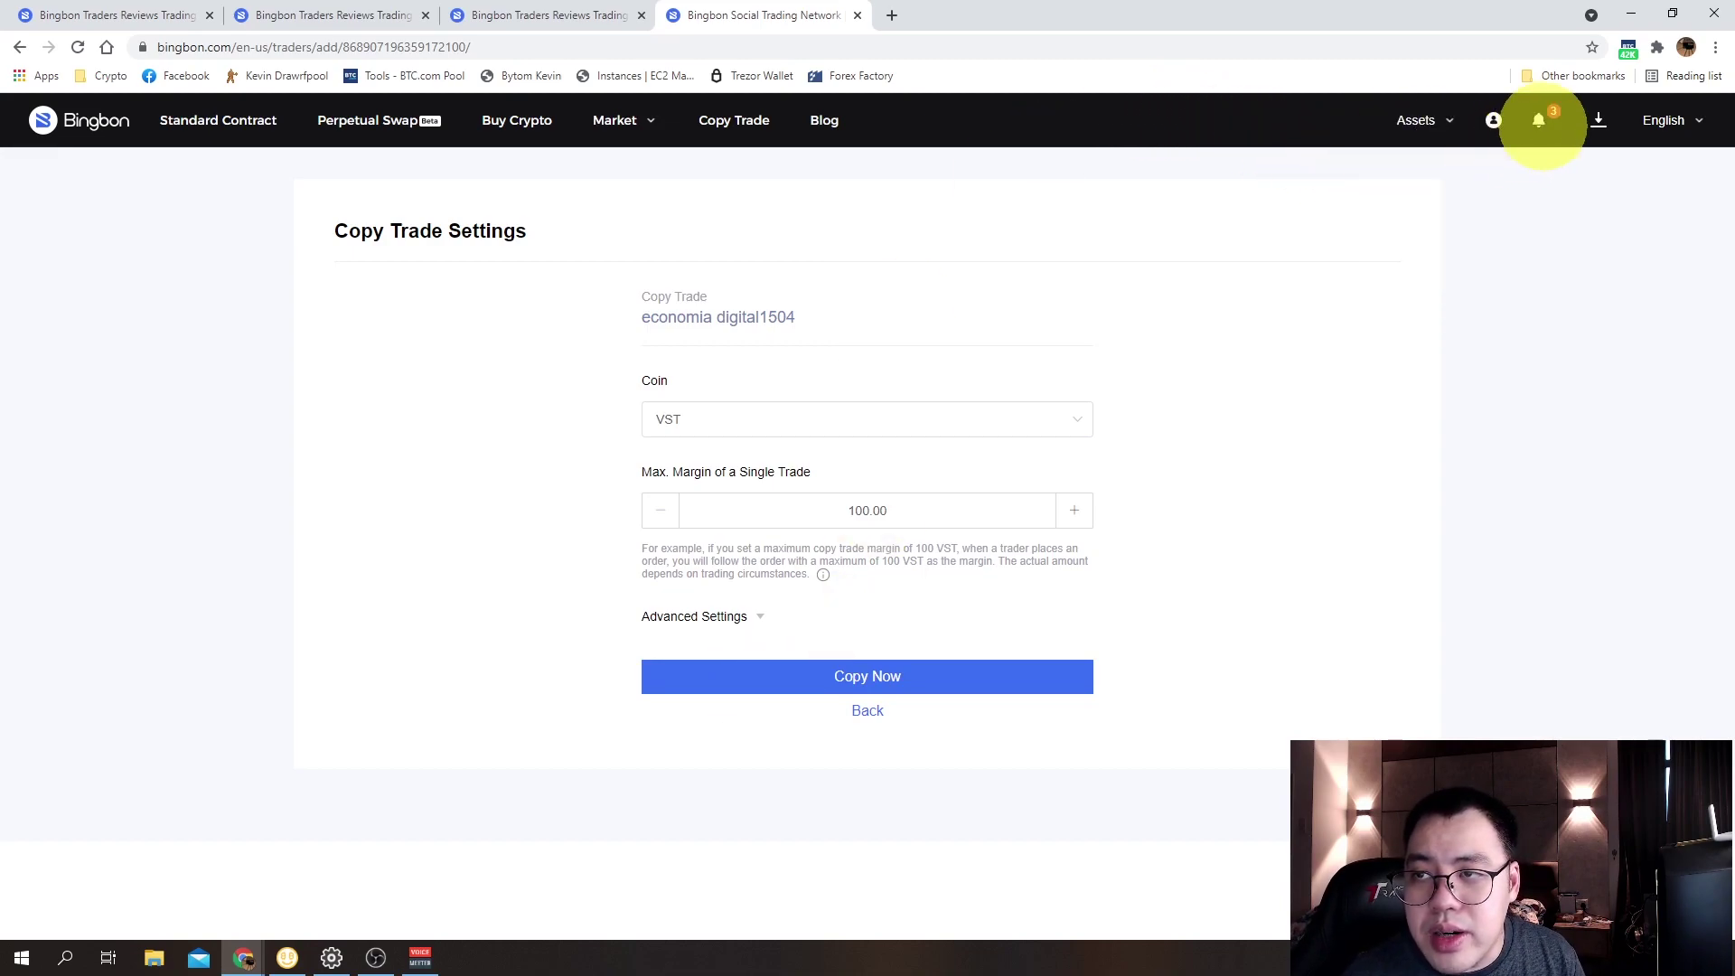
# Step: Open the copy trading notifications in the message center to check the details of the opened copy trade
pyautogui.moveTo(1540, 122)
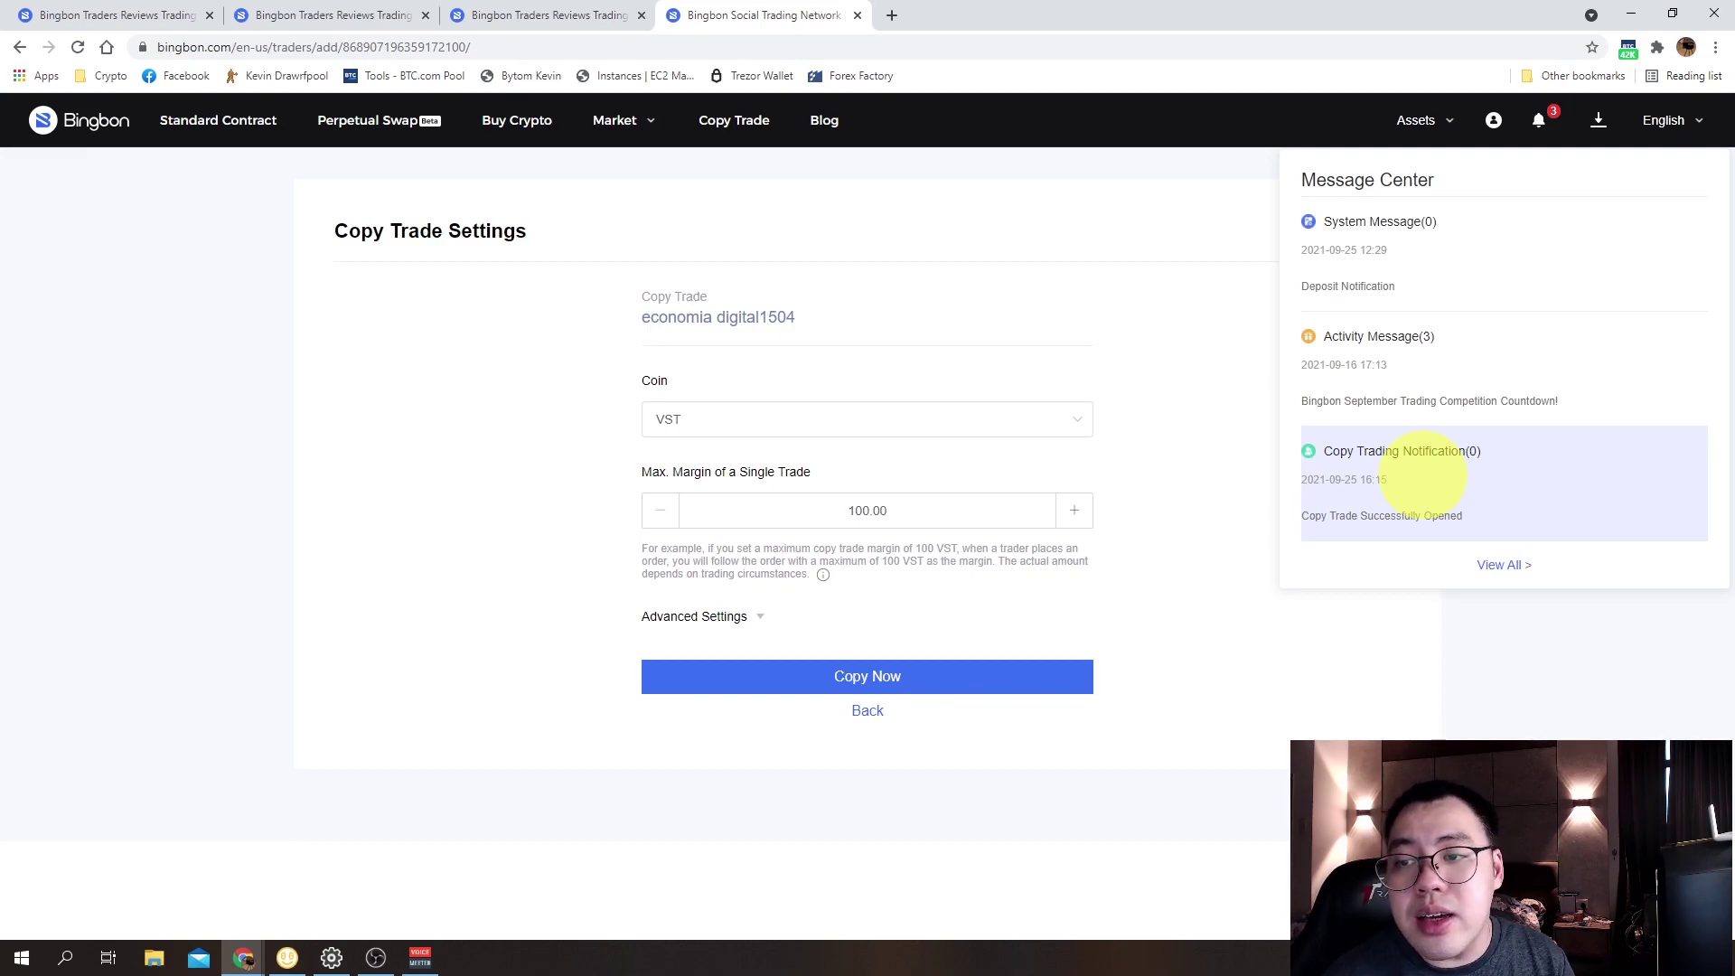
pyautogui.click(1421, 474)
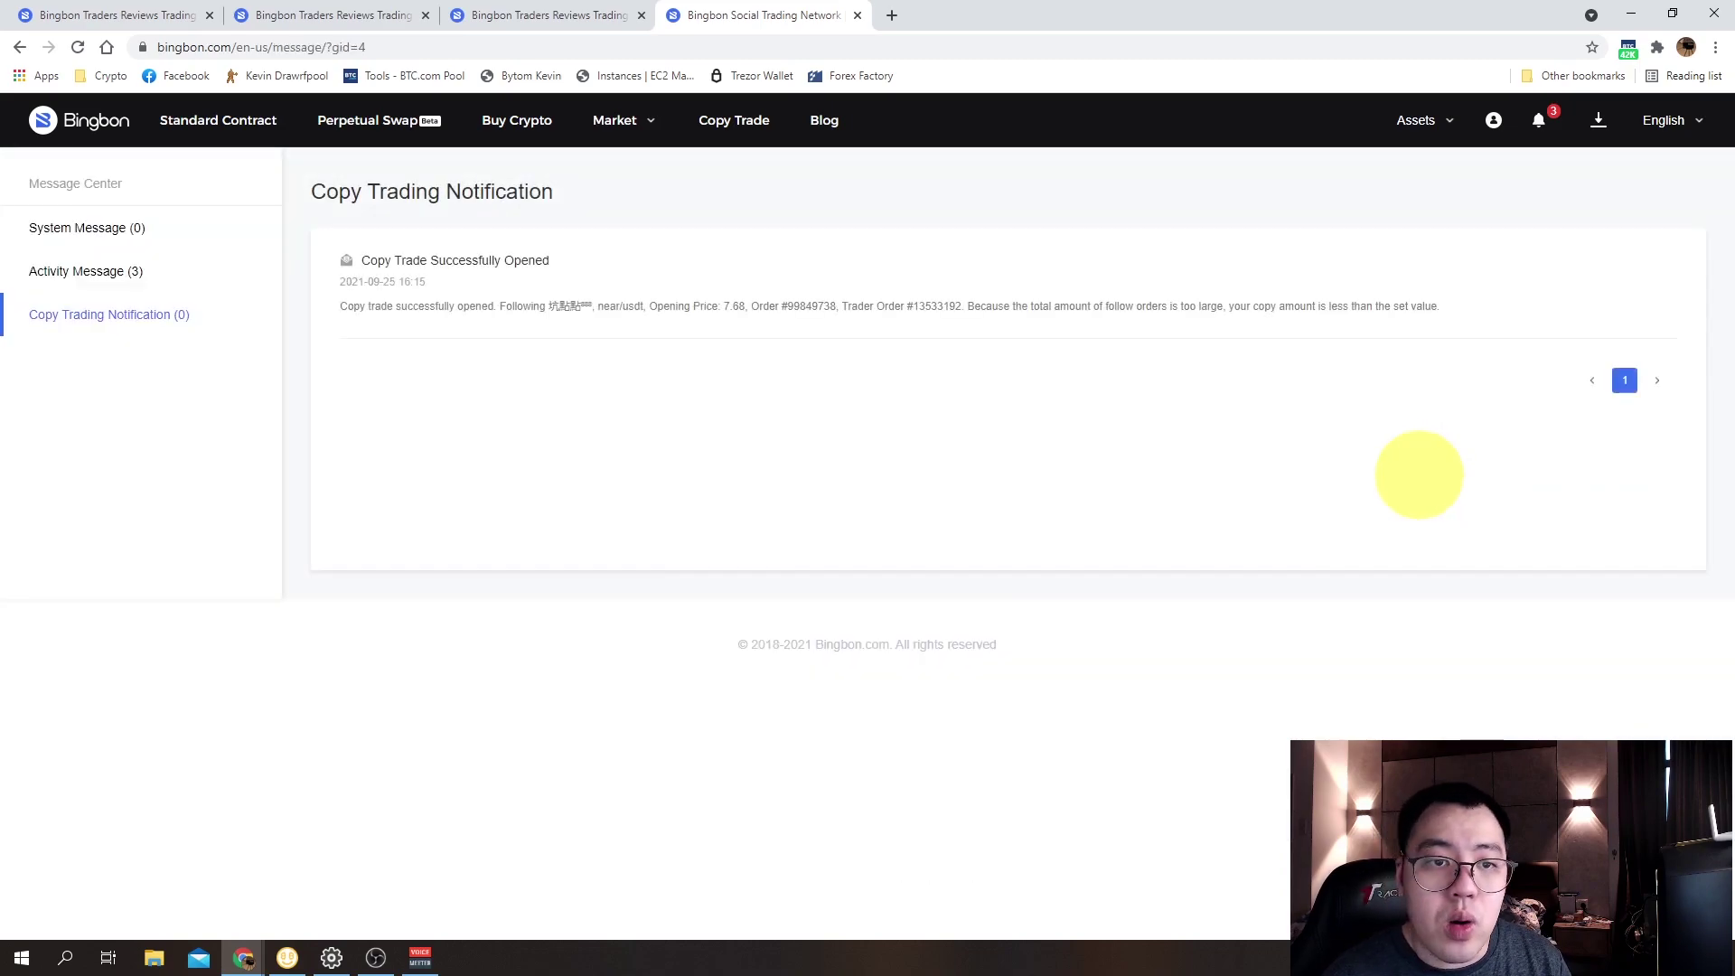